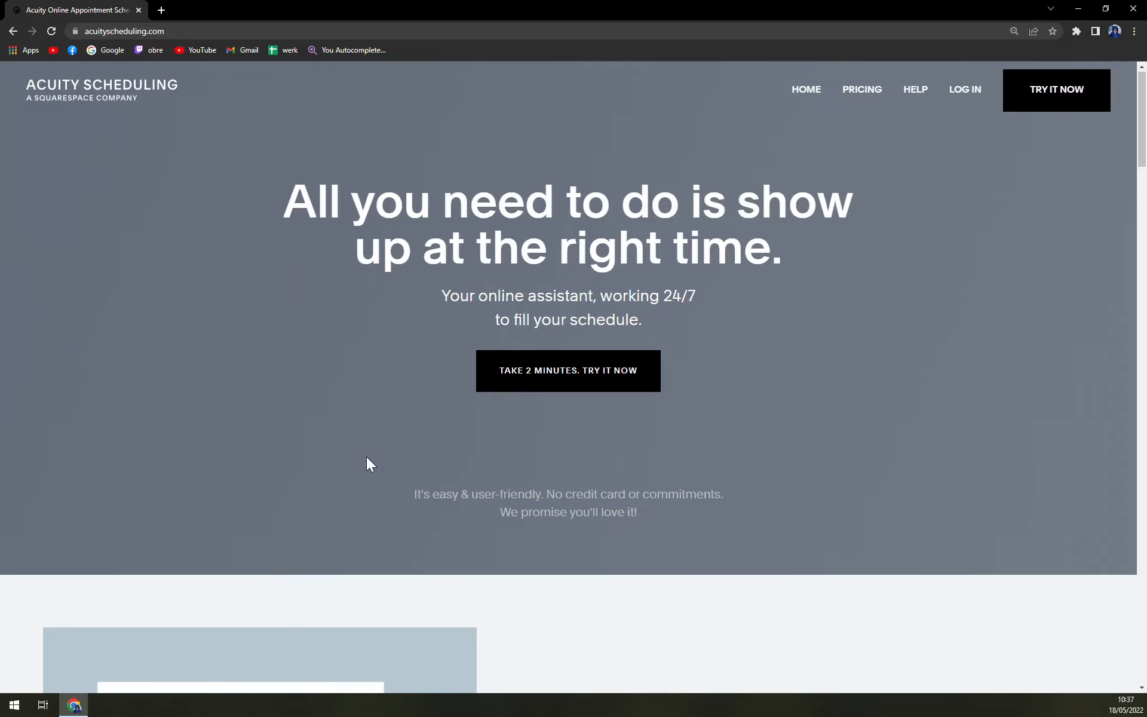
Open the Pricing & Sign up page and scroll through the plans
scroll(367, 468, down, 15)
scroll(356, 465, up, 15)
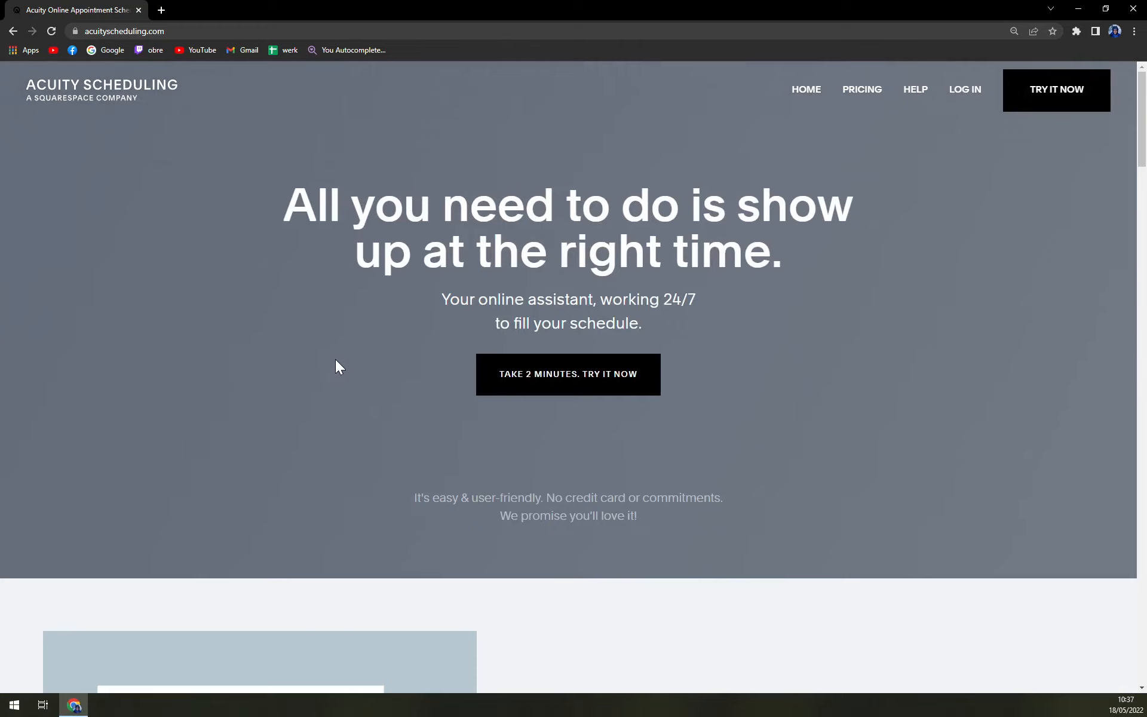
click(869, 91)
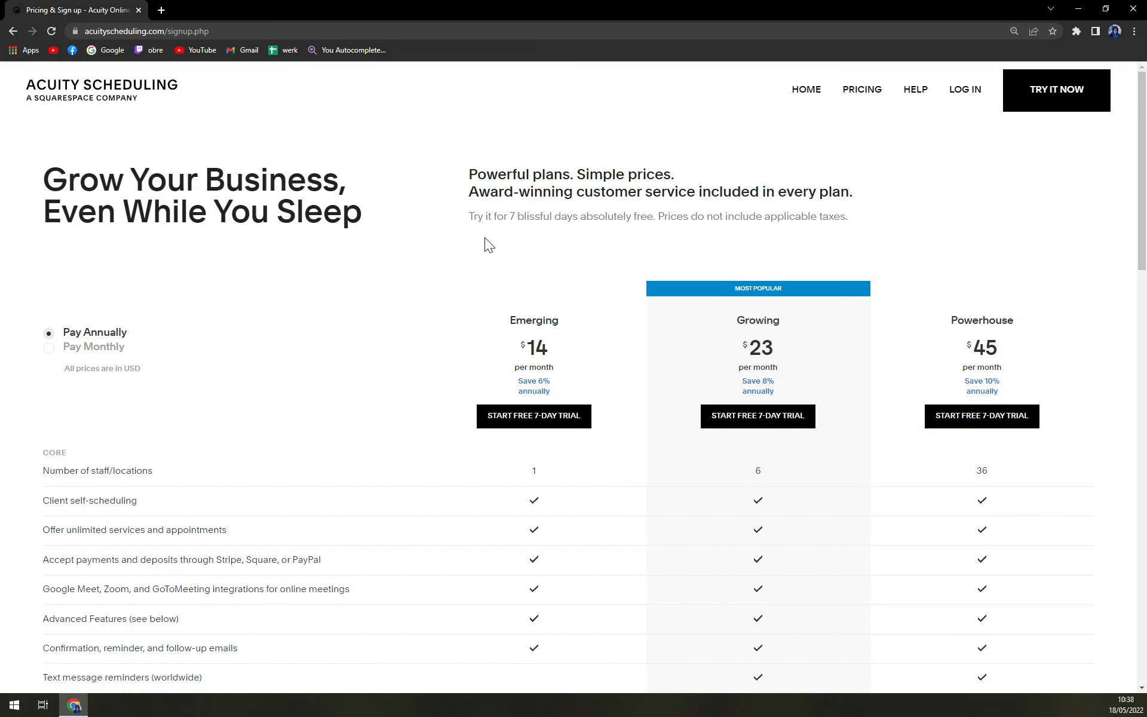
scroll(501, 227, down, 2)
scroll(501, 229, up, 2)
scroll(561, 372, down, 1)
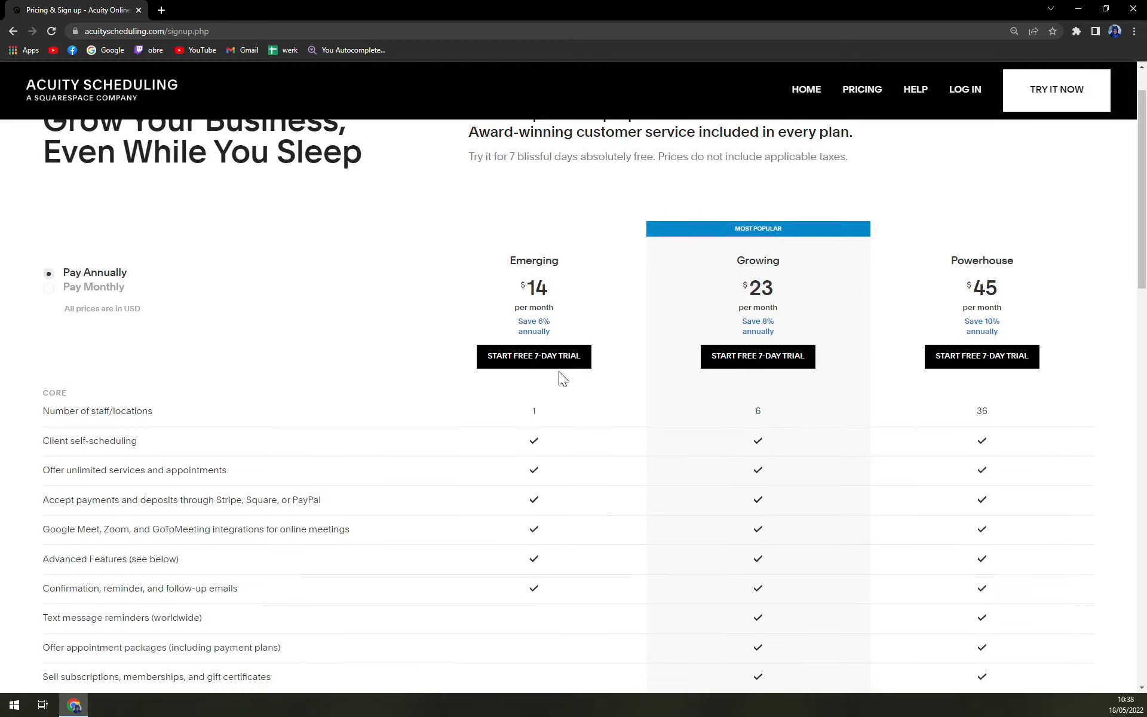
scroll(558, 371, up, 1)
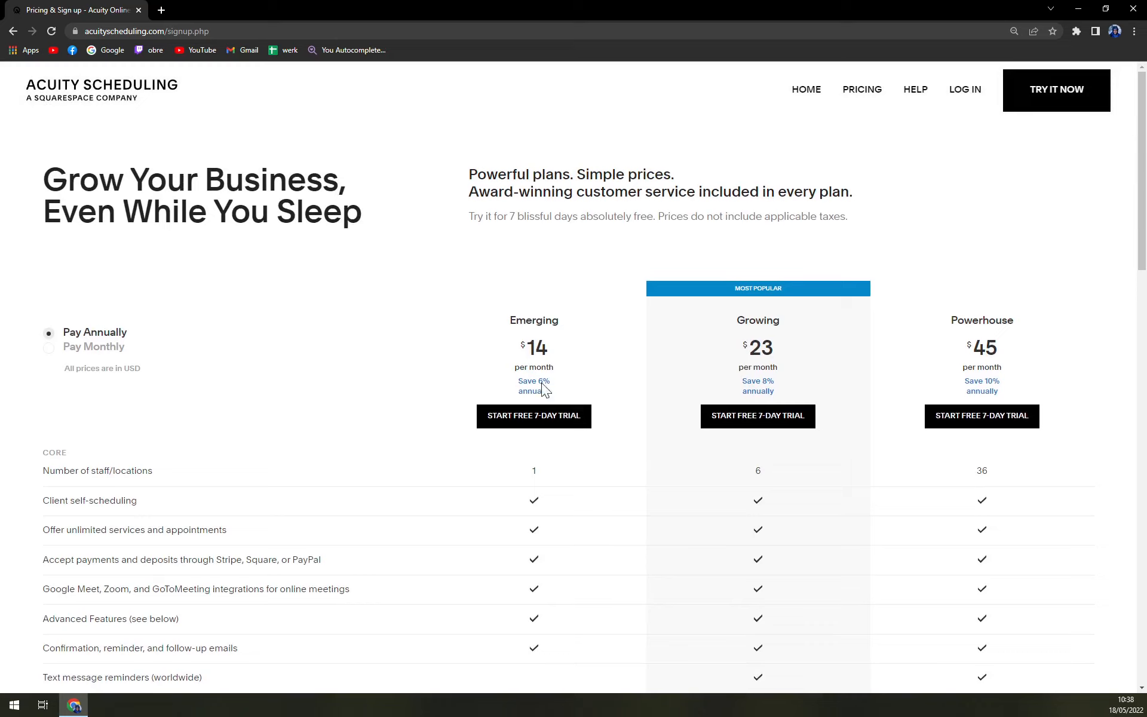
Compare monthly and annual billing, ending on annual prices of $14, $23 and $45
click(67, 353)
click(87, 339)
click(84, 345)
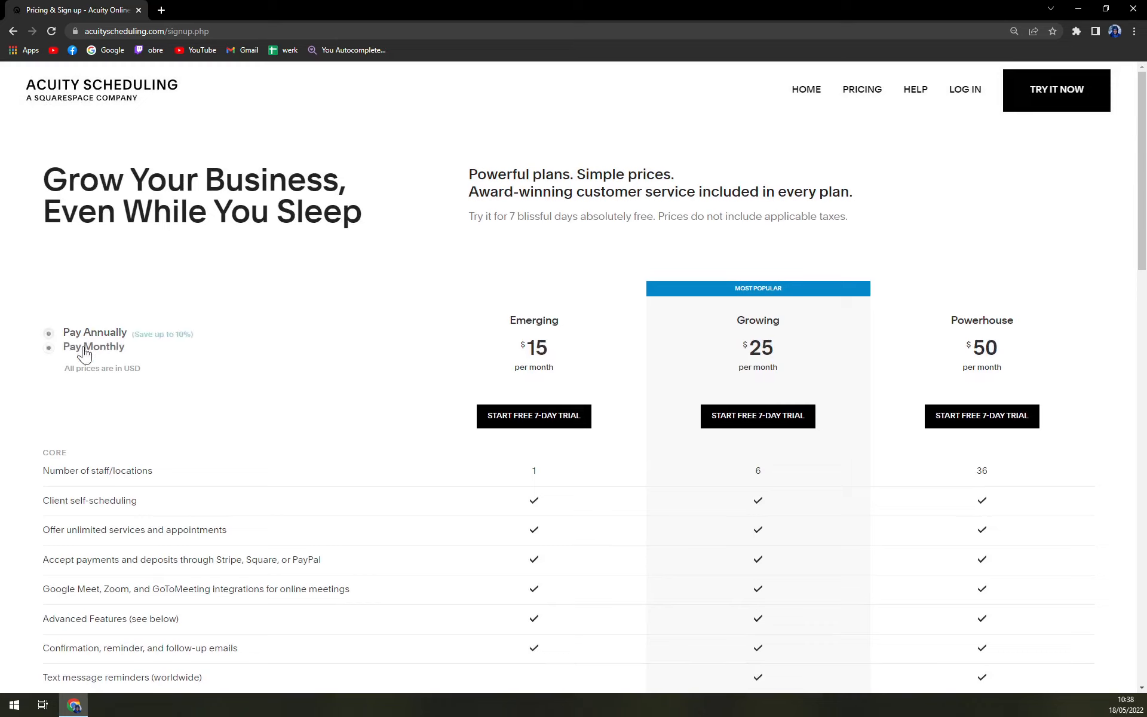
click(102, 338)
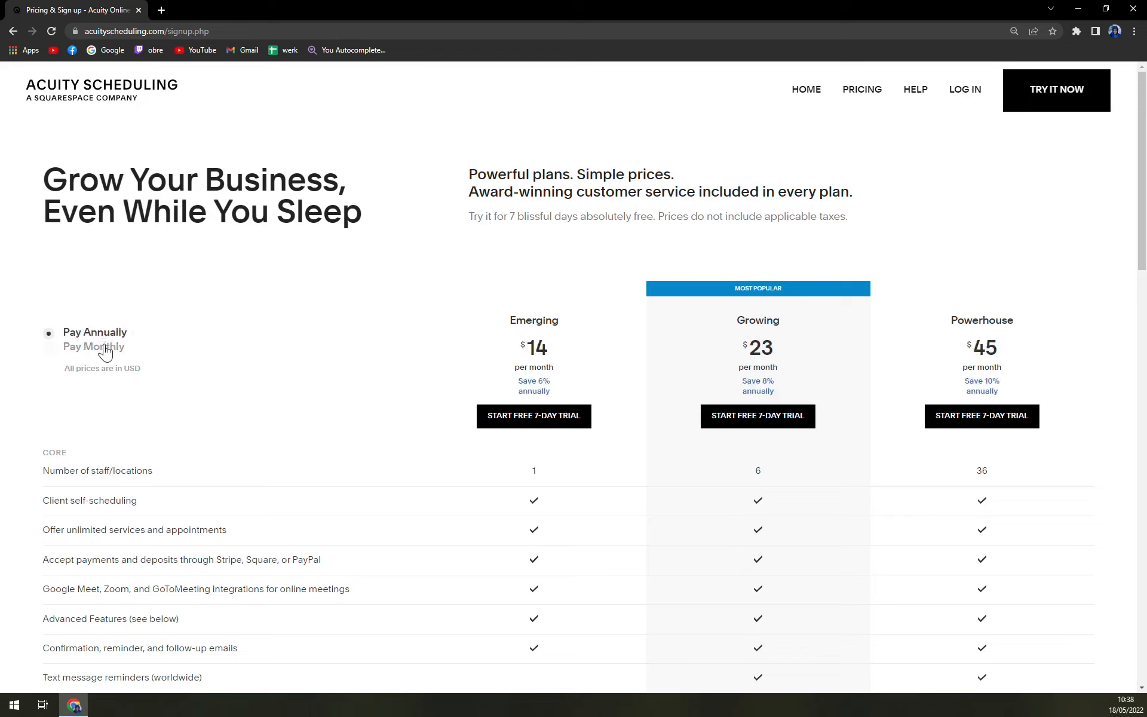
click(98, 349)
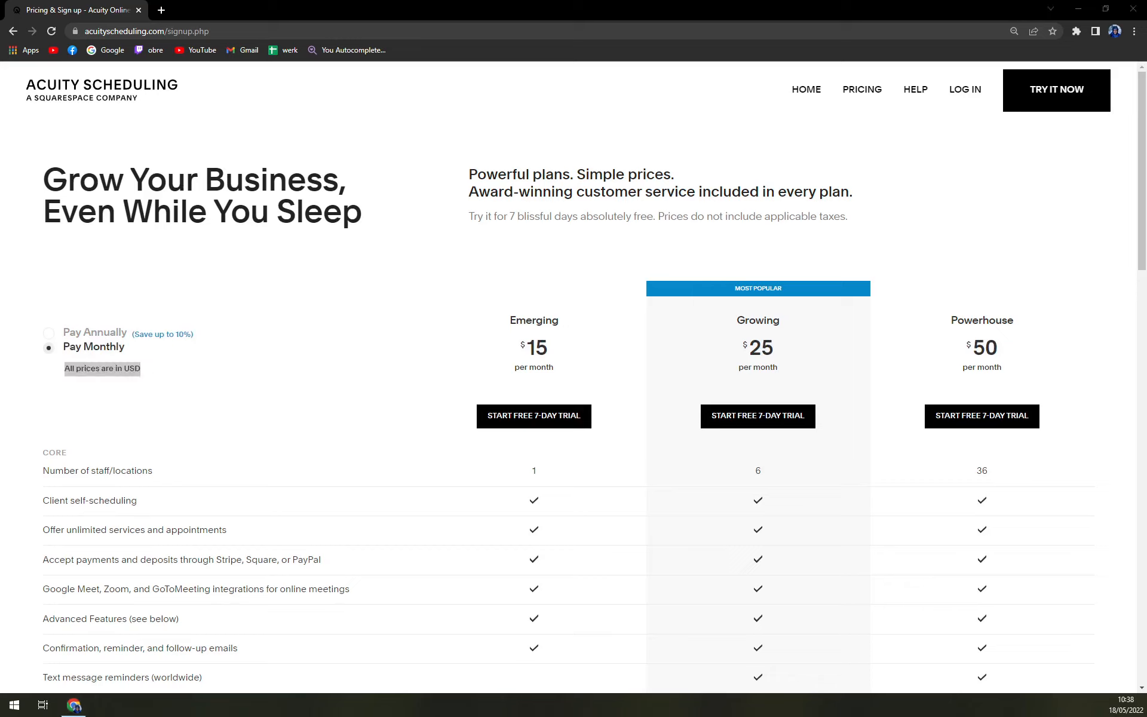
drag(114, 333, 105, 333)
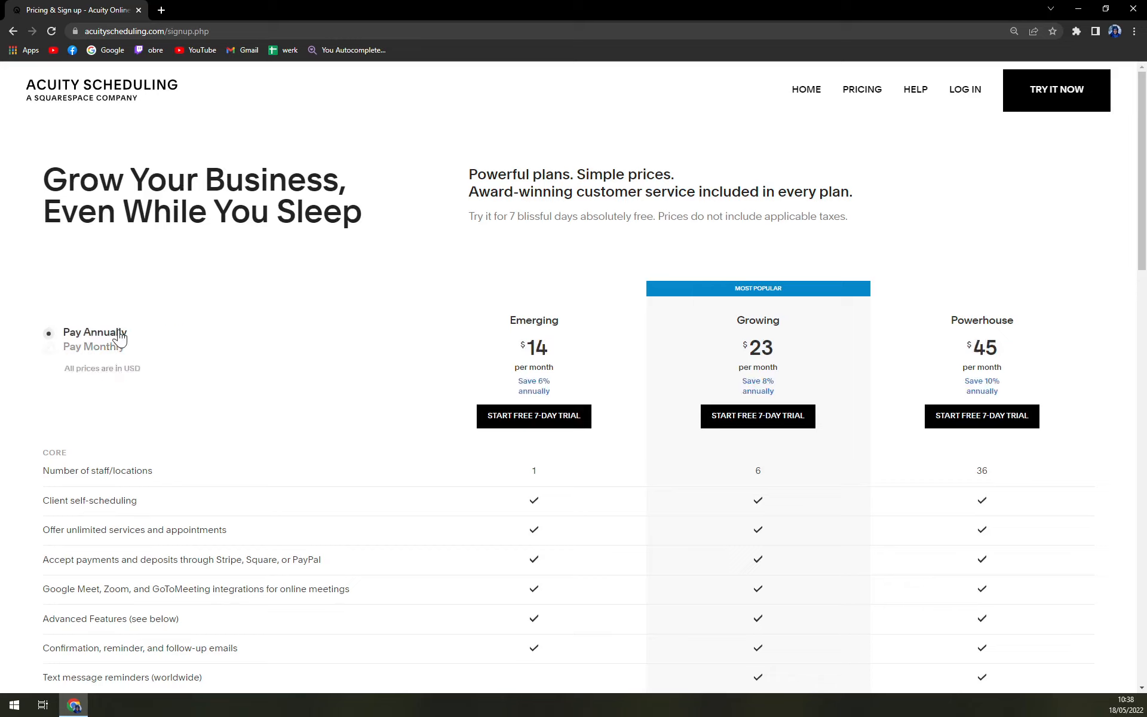
double_click(100, 351)
click(101, 335)
click(96, 353)
click(106, 335)
click(123, 348)
click(123, 335)
scroll(626, 361, down, 3)
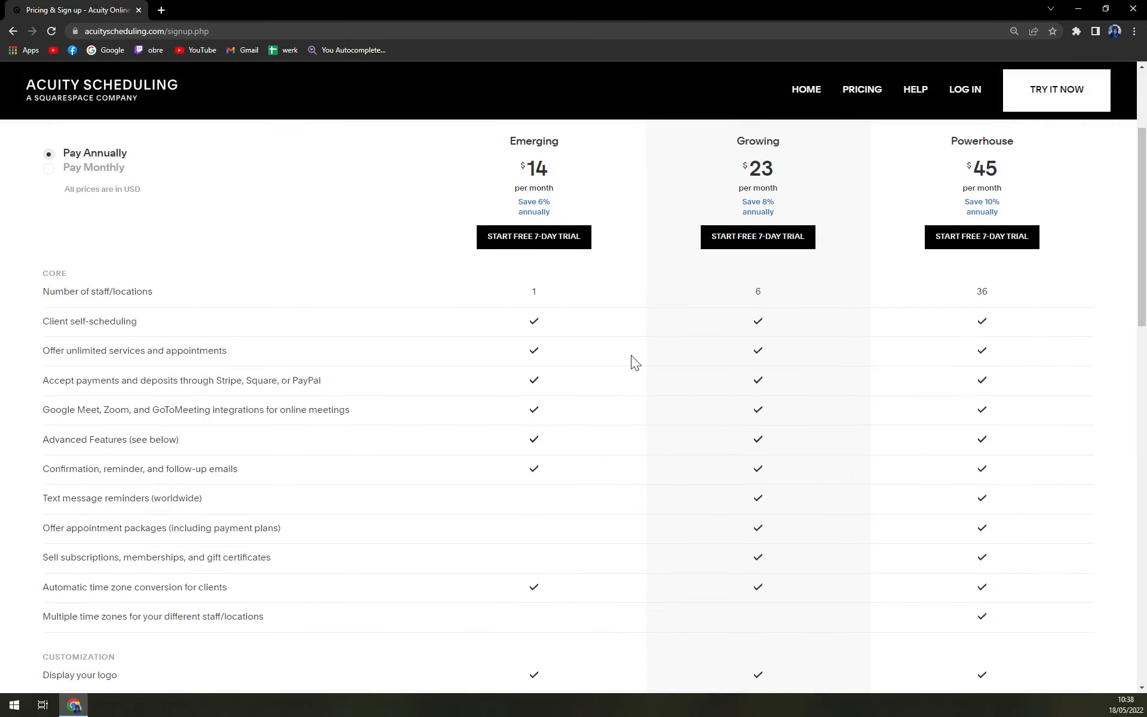
scroll(631, 355, up, 3)
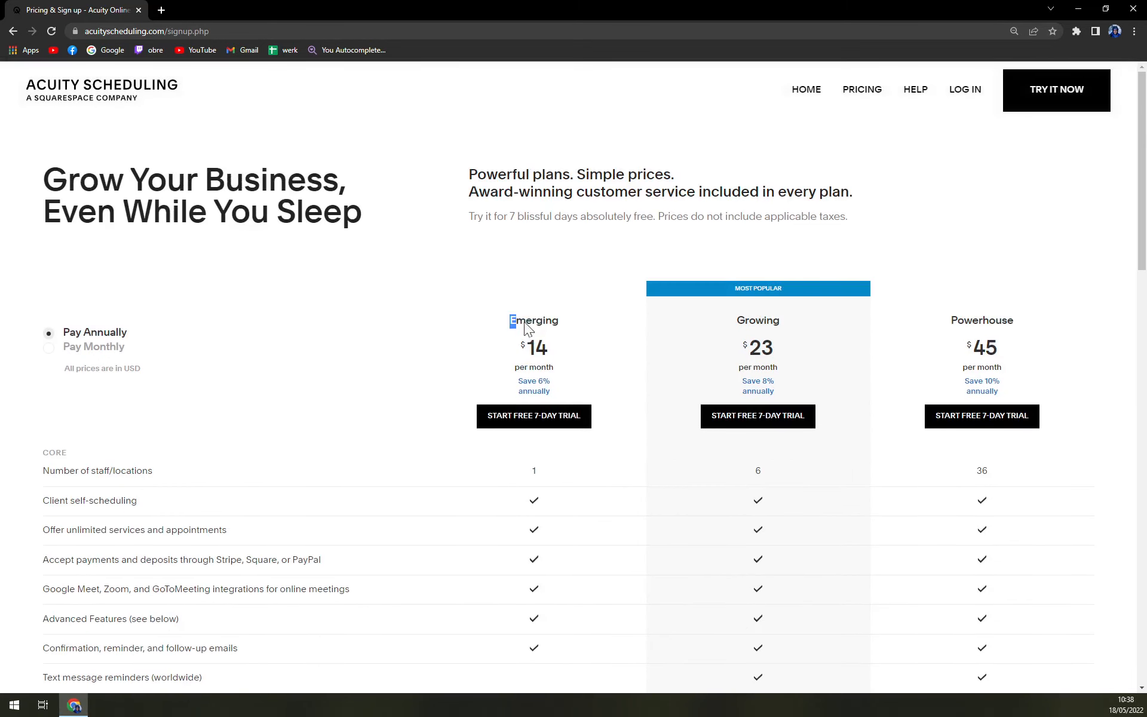
drag(525, 323, 579, 383)
click(563, 352)
scroll(545, 338, down, 1)
scroll(565, 334, down, 1)
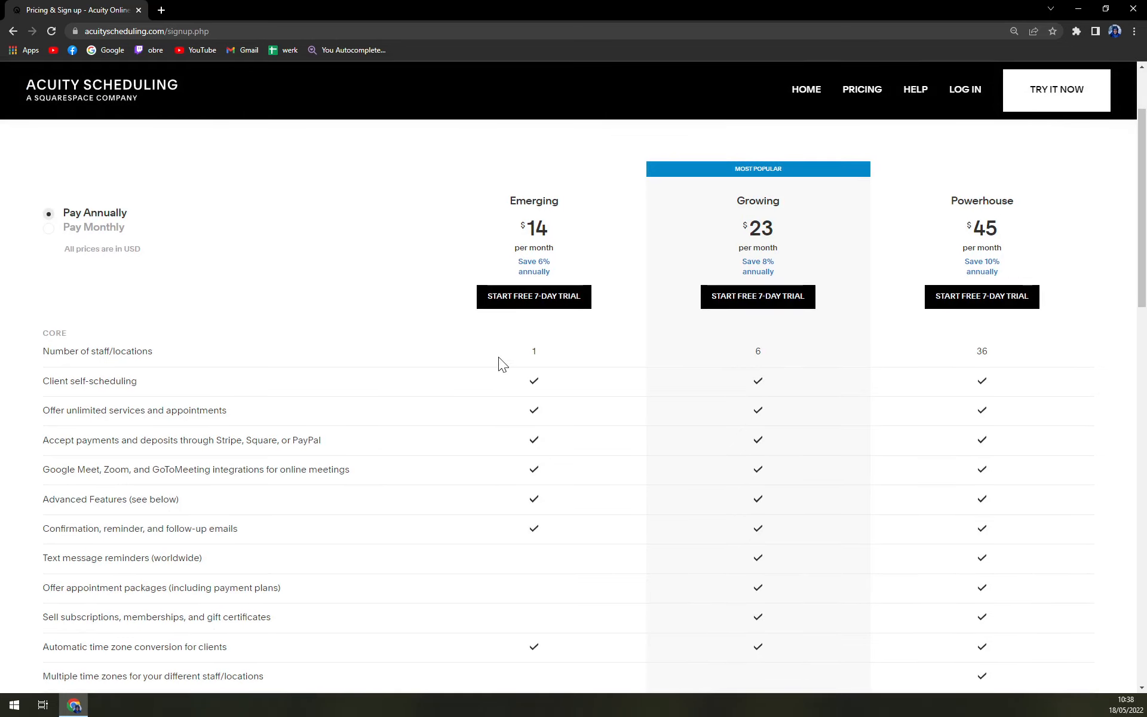
scroll(523, 365, down, 1)
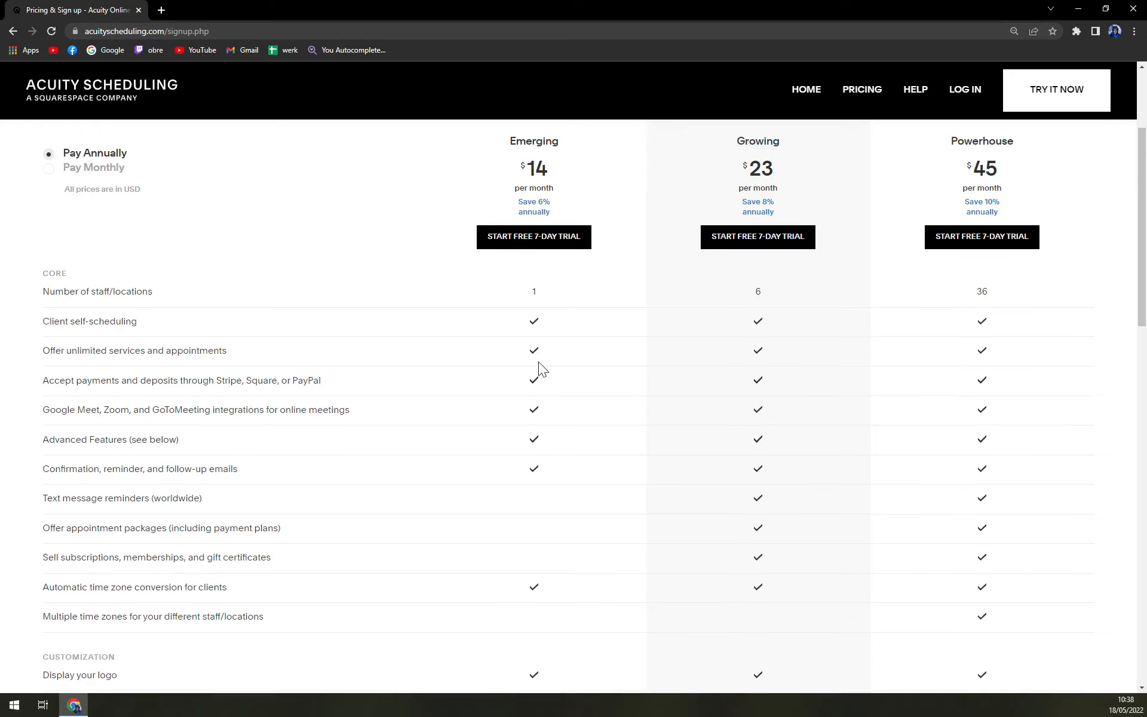
scroll(537, 418, down, 2)
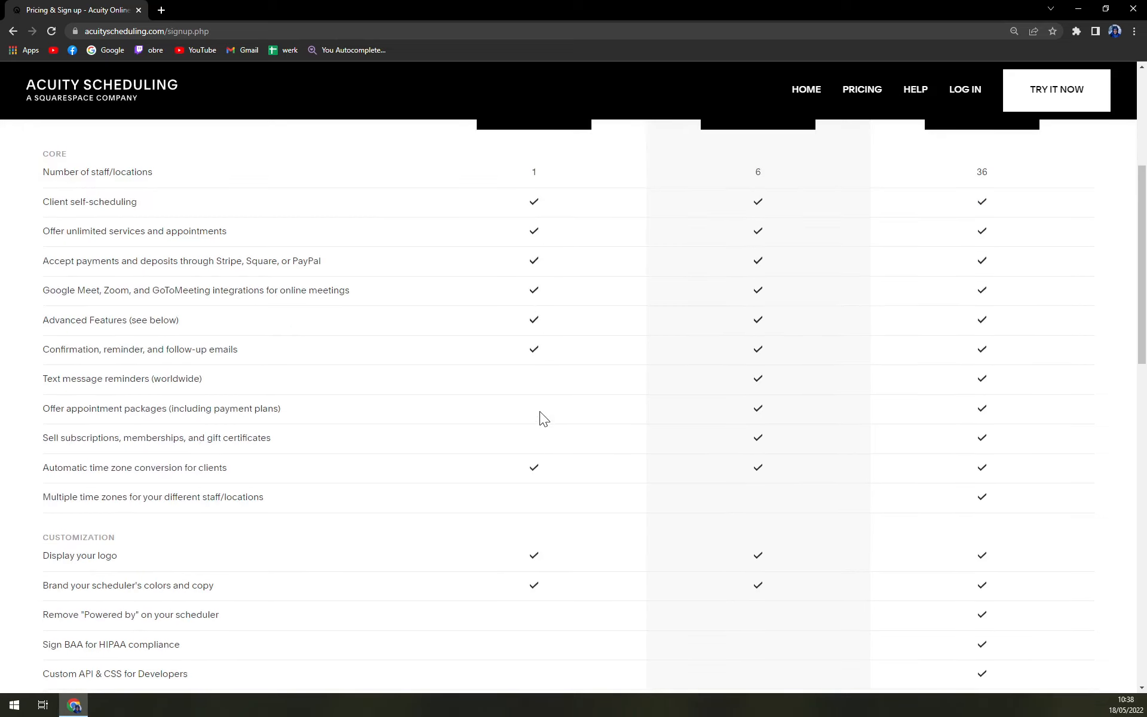
scroll(540, 412, up, 2)
scroll(541, 418, down, 2)
scroll(539, 424, down, 6)
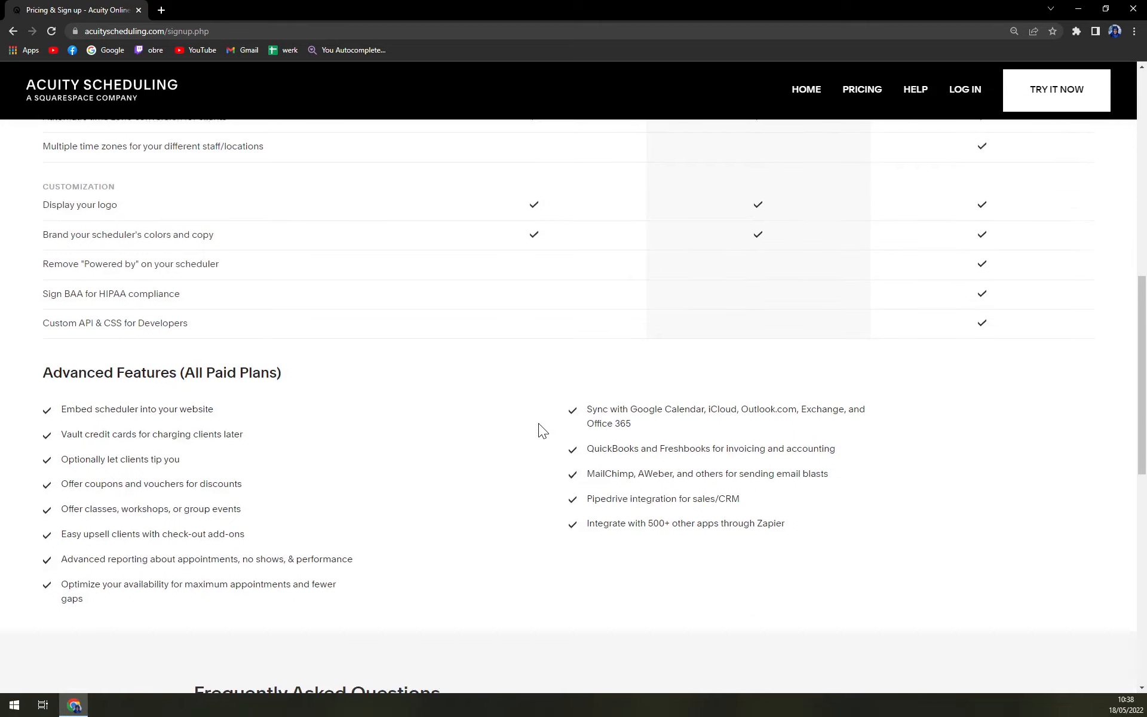
scroll(539, 423, up, 5)
scroll(539, 424, up, 2)
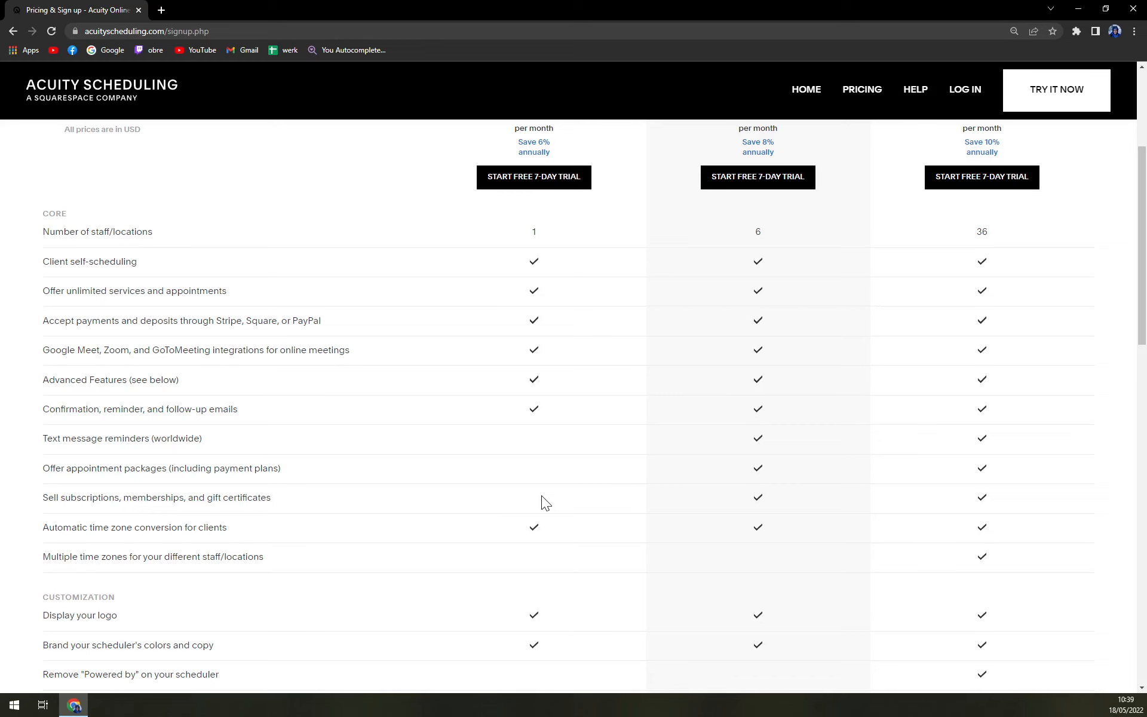
scroll(937, 411, up, 4)
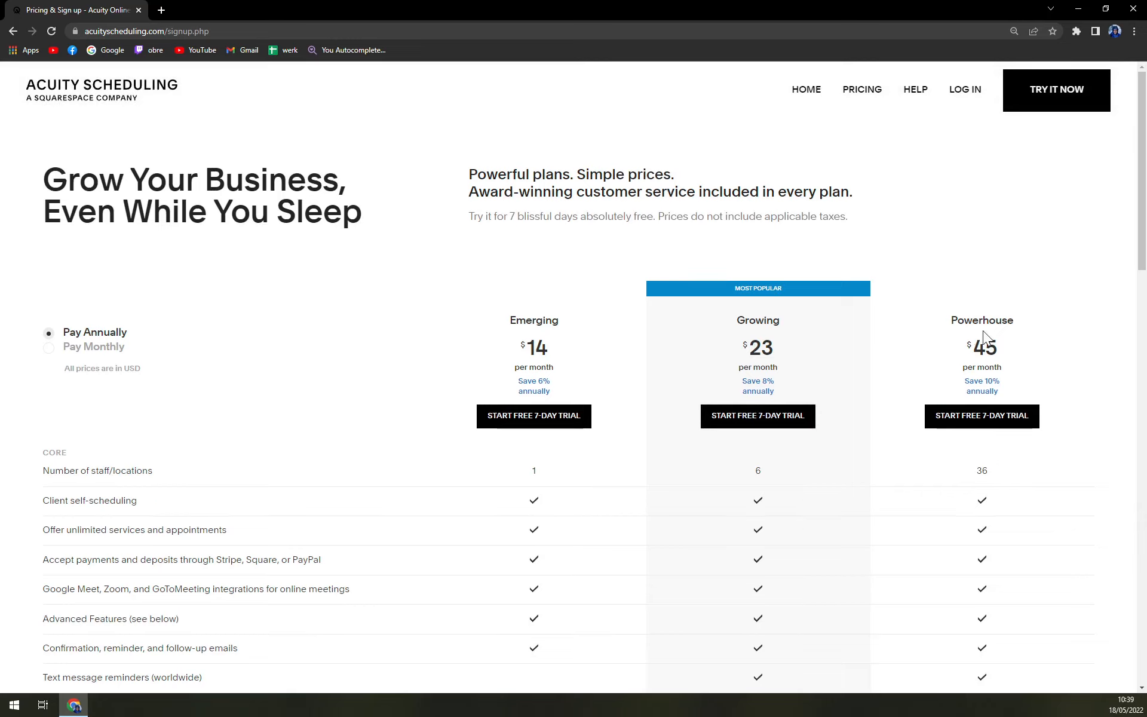
scroll(994, 330, down, 12)
scroll(987, 326, down, 4)
scroll(976, 328, up, 15)
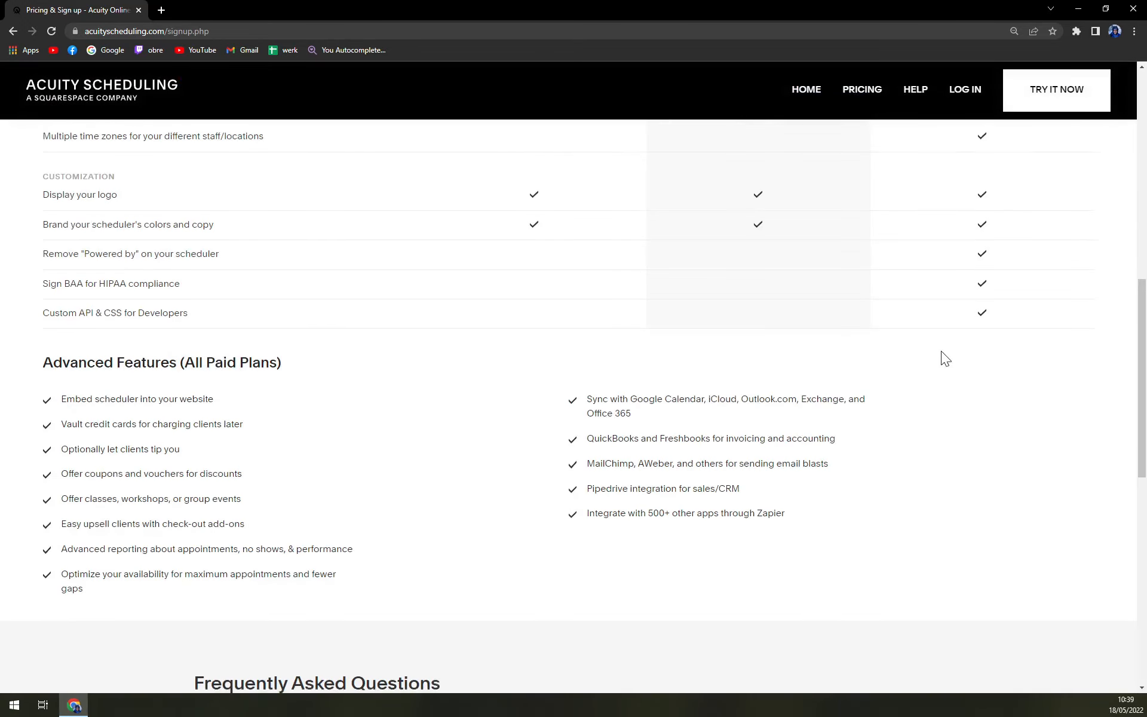
scroll(887, 409, up, 3)
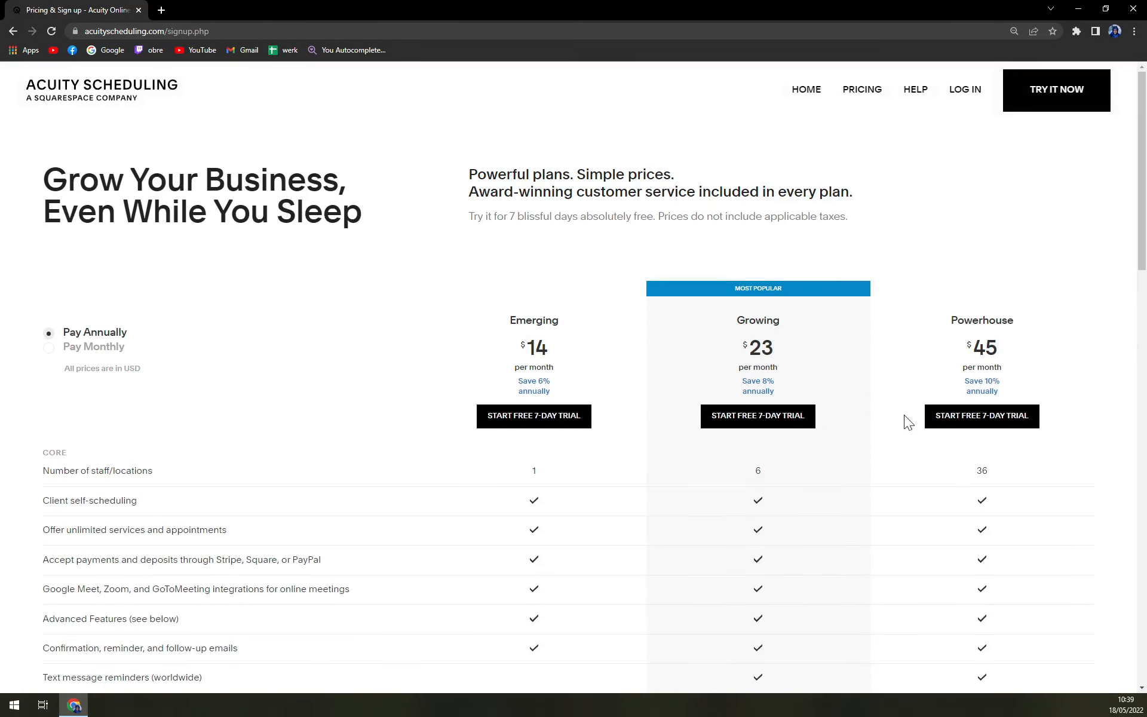
scroll(905, 415, down, 5)
scroll(1004, 418, up, 4)
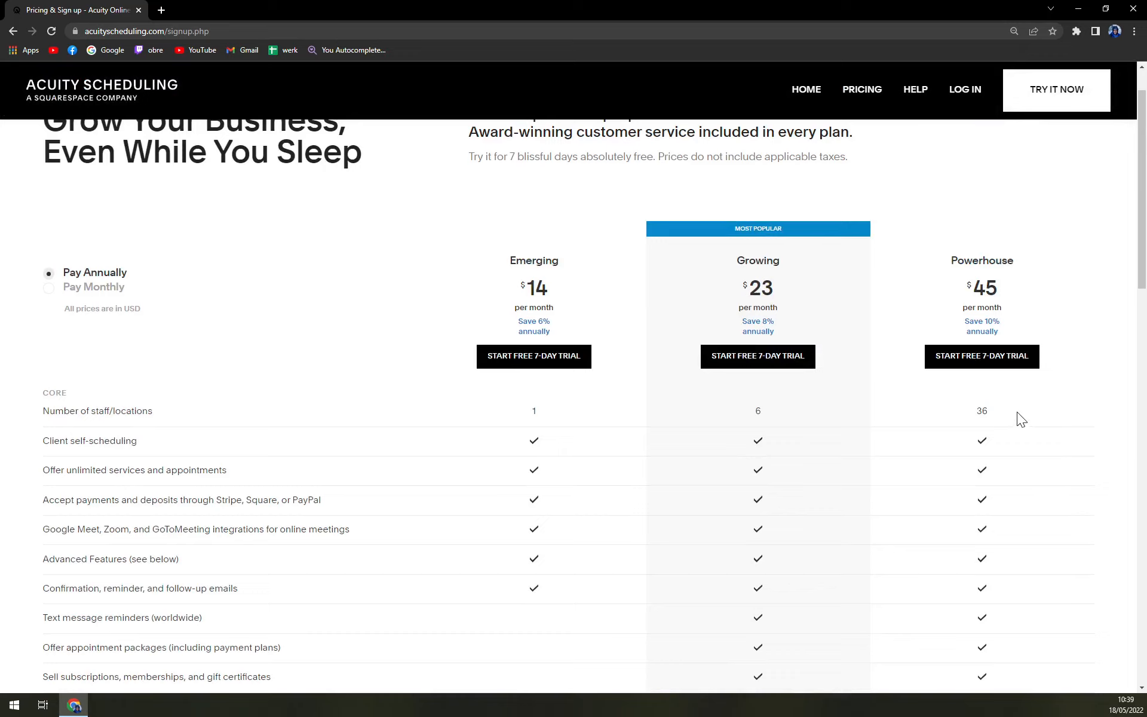
drag(1016, 413, 920, 418)
scroll(831, 245, up, 1)
Start the free trial with feature e-mails opted out, logging in through the Google account
click(1027, 88)
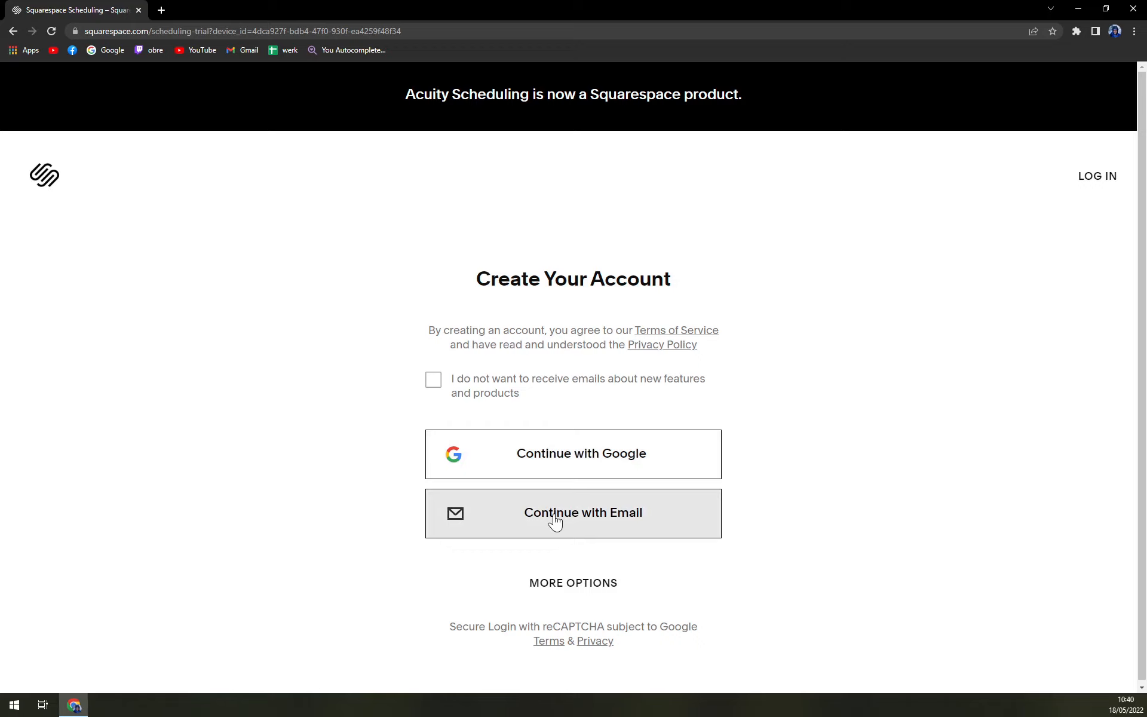
click(484, 388)
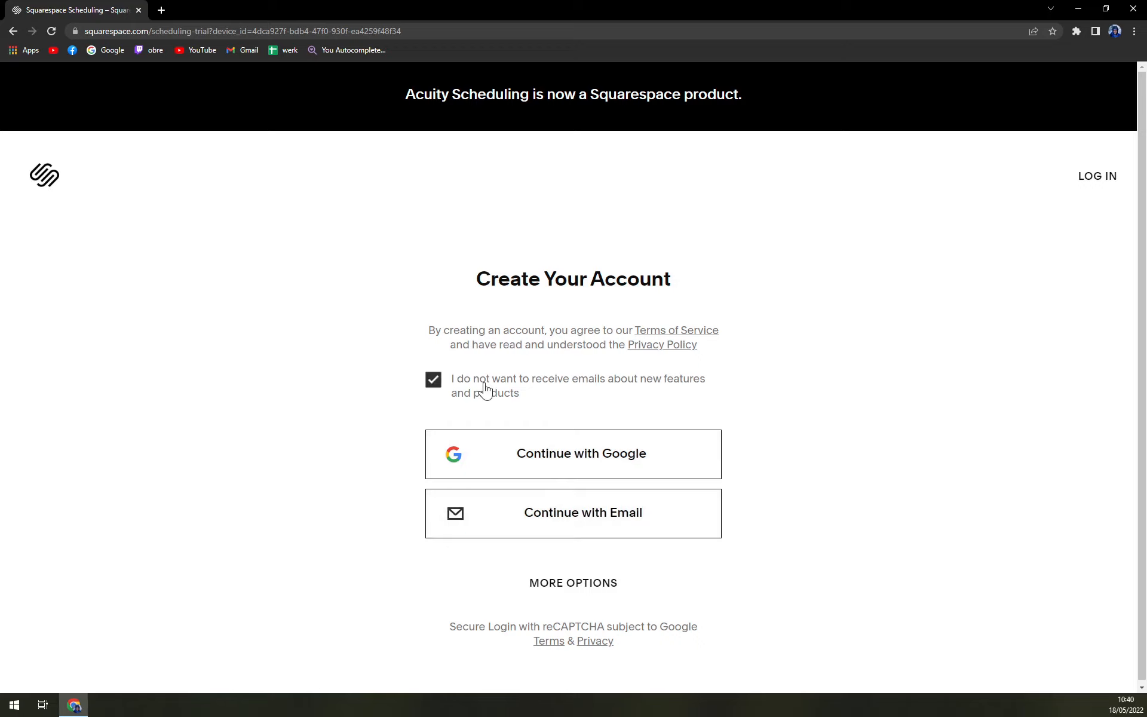
click(535, 455)
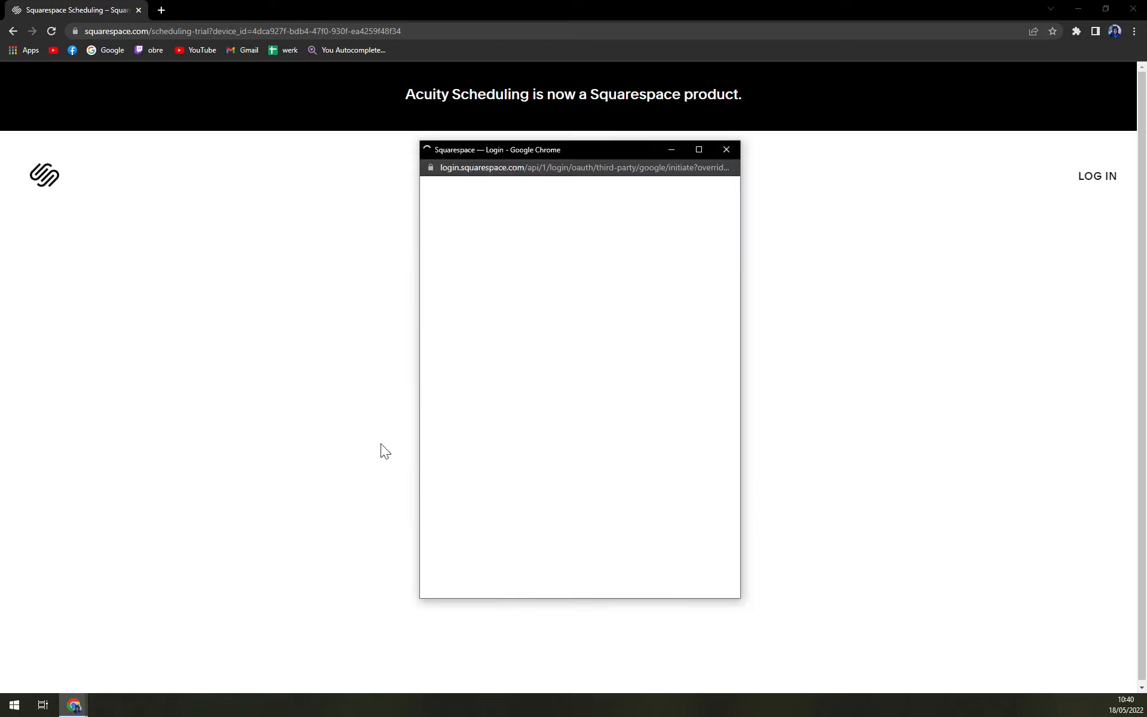
click(517, 322)
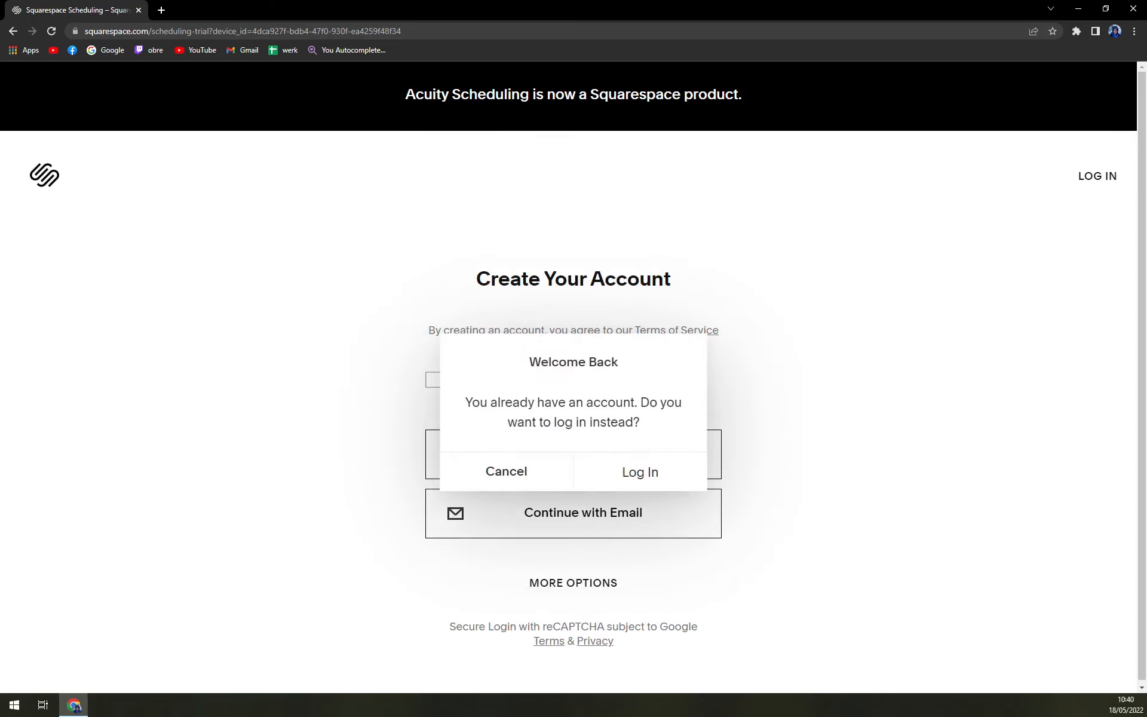
click(632, 476)
click(743, 391)
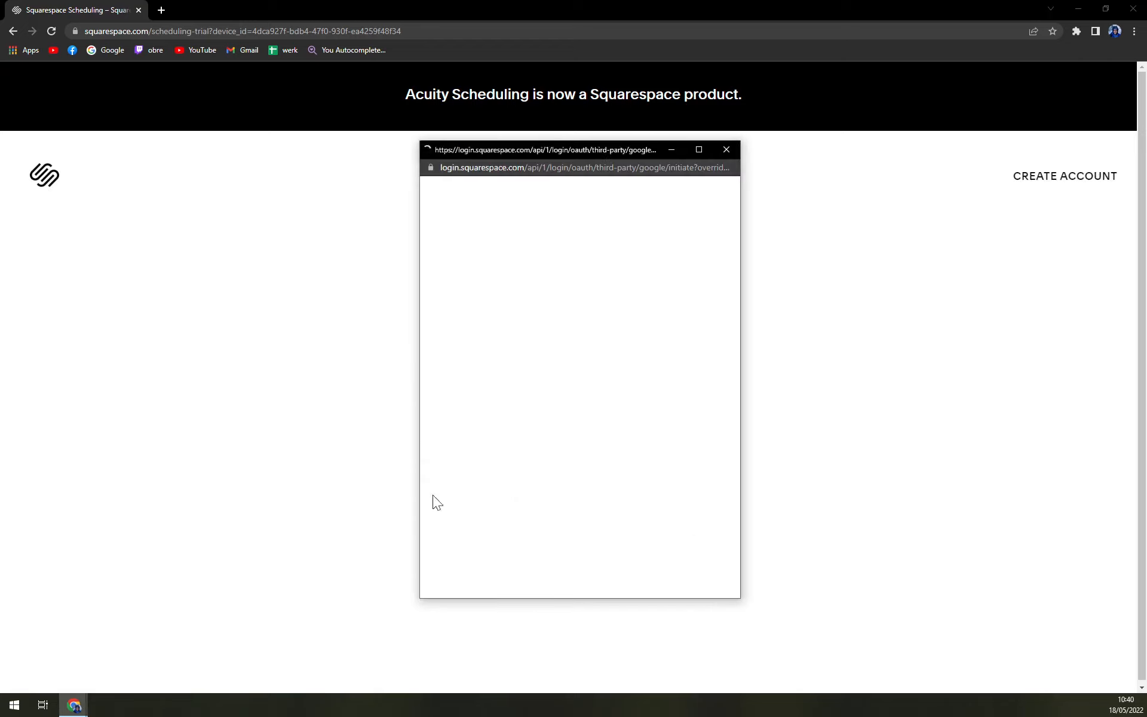
click(514, 317)
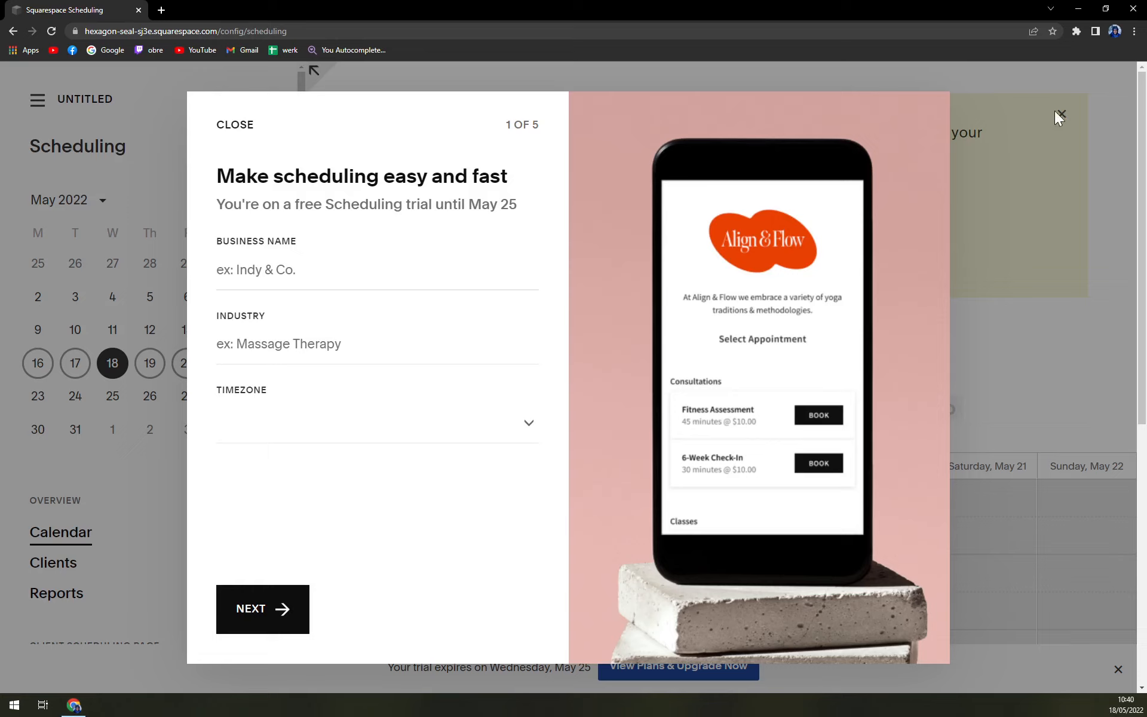
Enter MKT as the business name and choose Construction as the industry
click(264, 610)
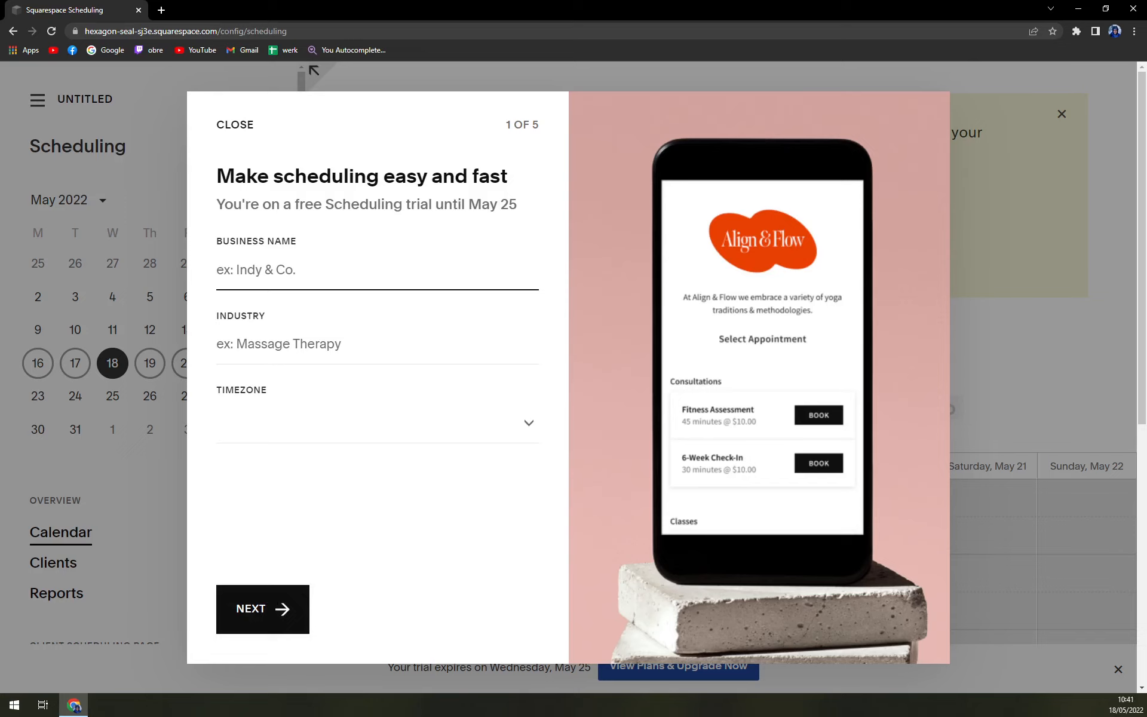
text(MKT)
key(Tab)
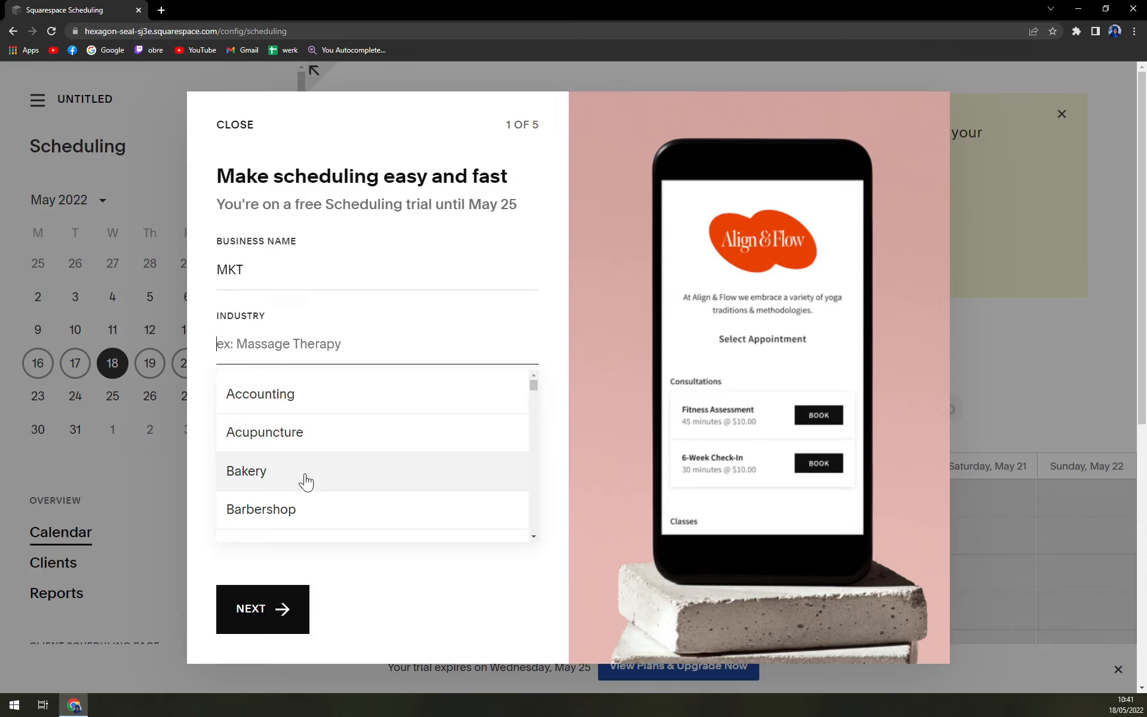
scroll(305, 480, down, 1)
scroll(307, 479, down, 3)
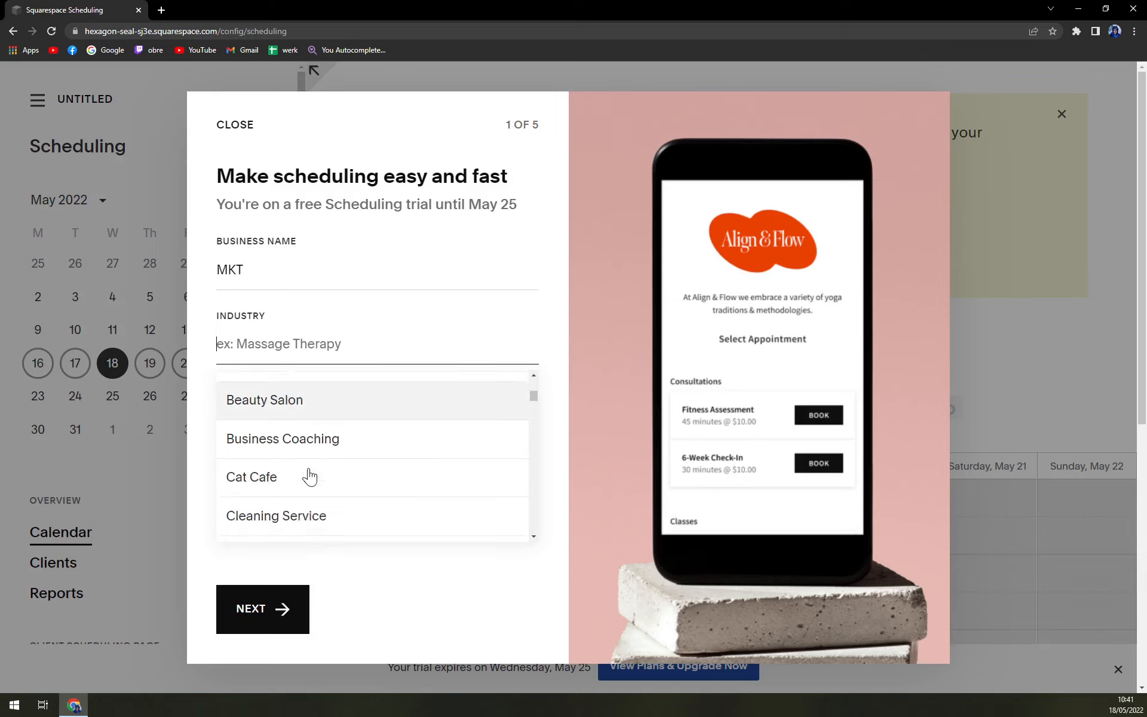
scroll(308, 466, down, 1)
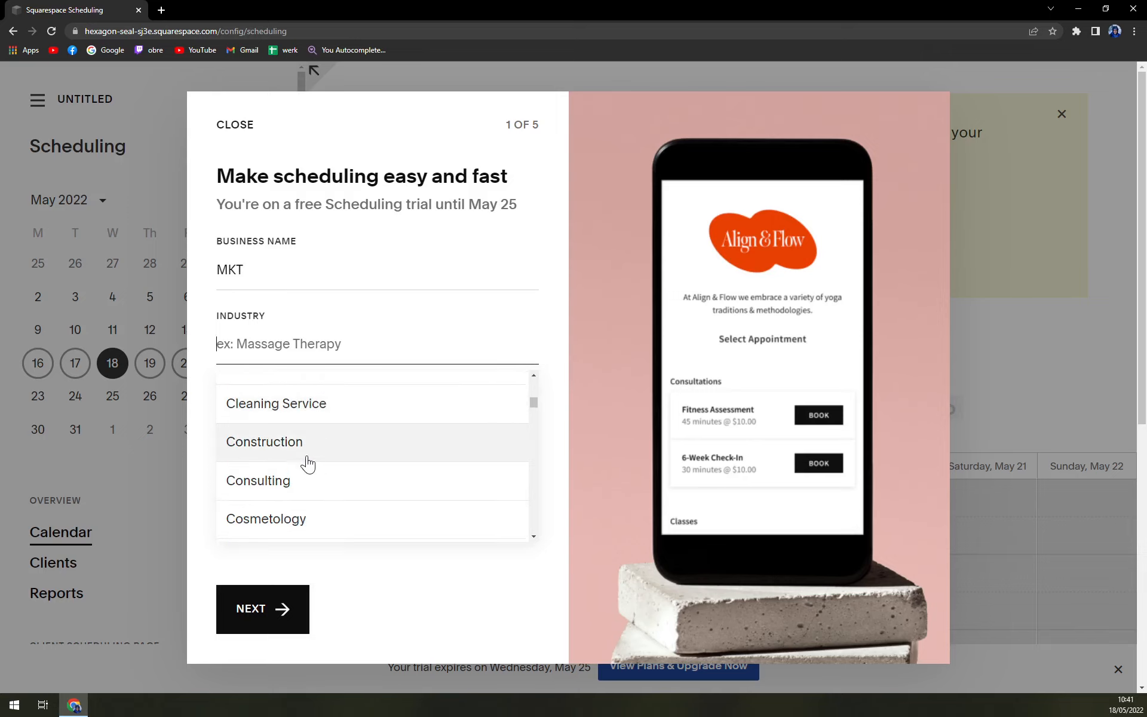
click(303, 450)
Set the timezone to (GMT+2:00) Rome
click(284, 424)
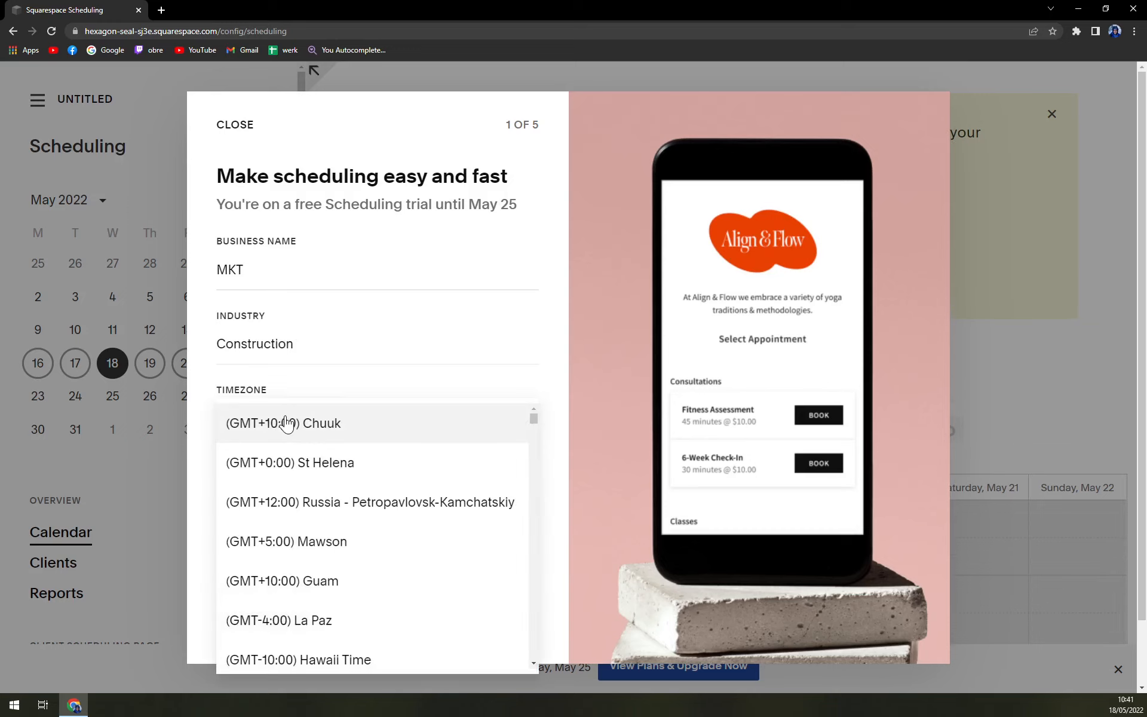
scroll(413, 504, down, 4)
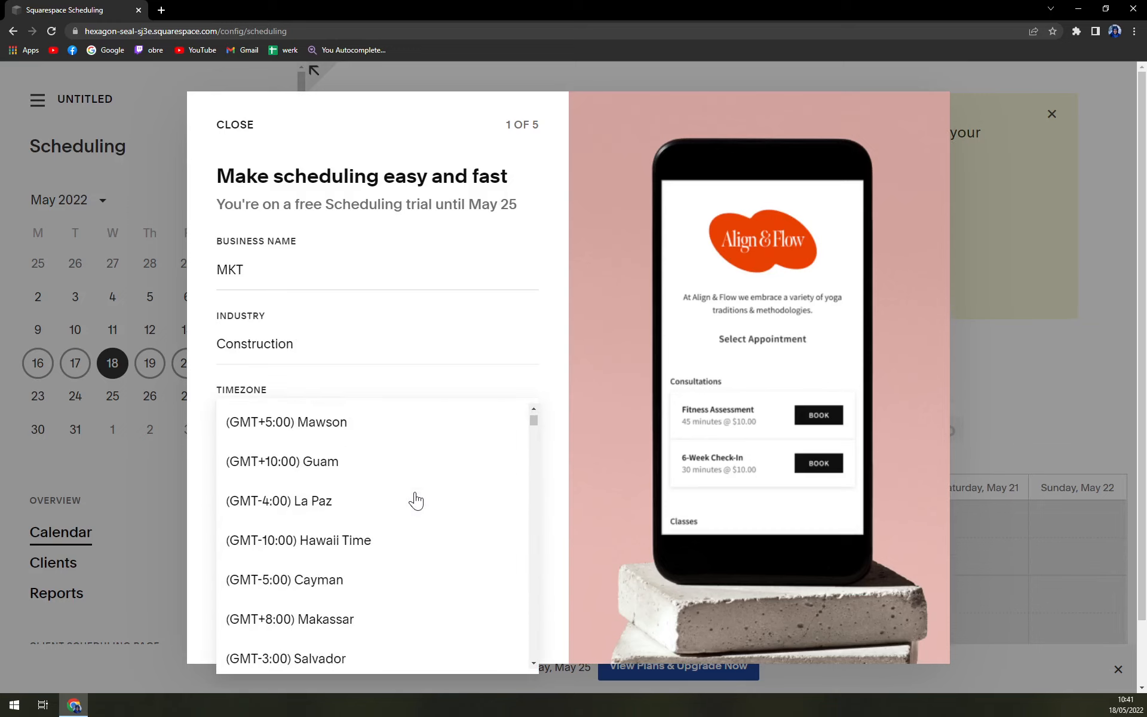
scroll(415, 501, down, 2)
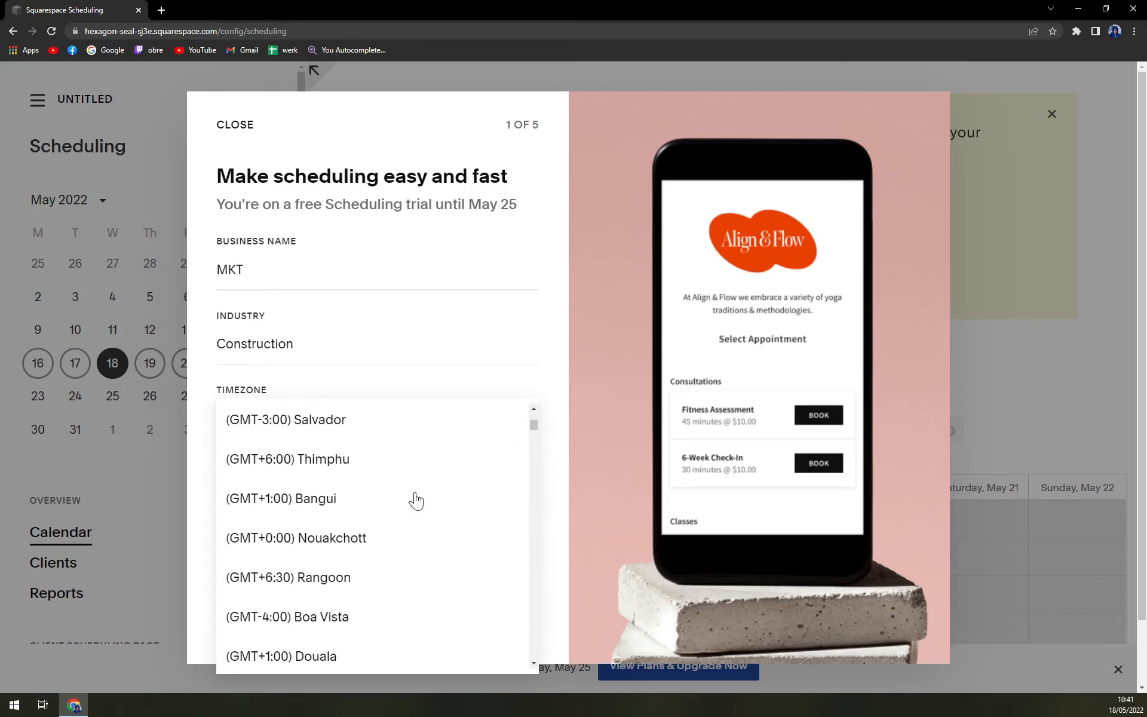
scroll(356, 505, down, 3)
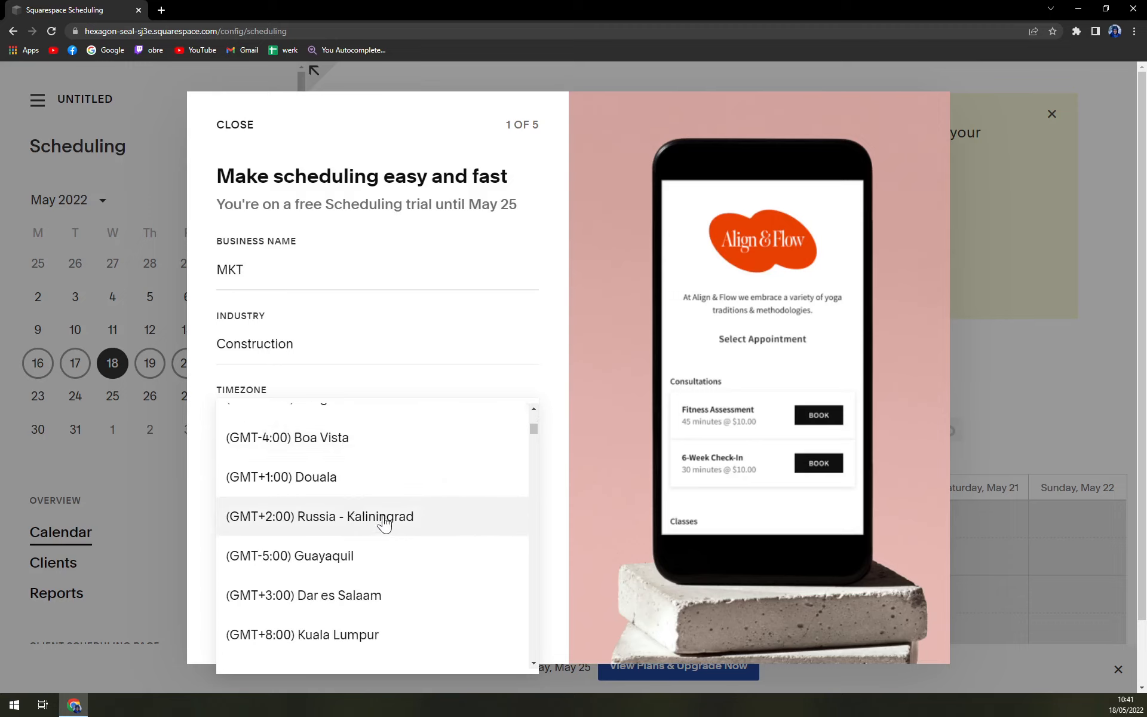
scroll(385, 523, down, 2)
scroll(387, 523, down, 5)
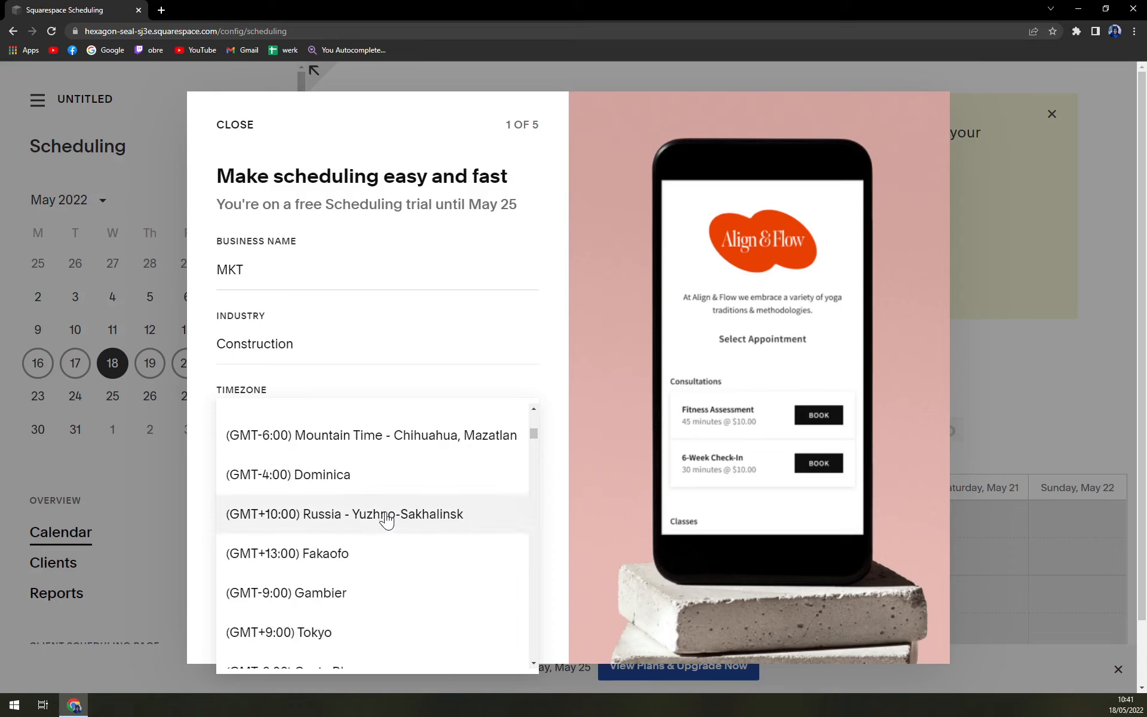
scroll(387, 521, down, 2)
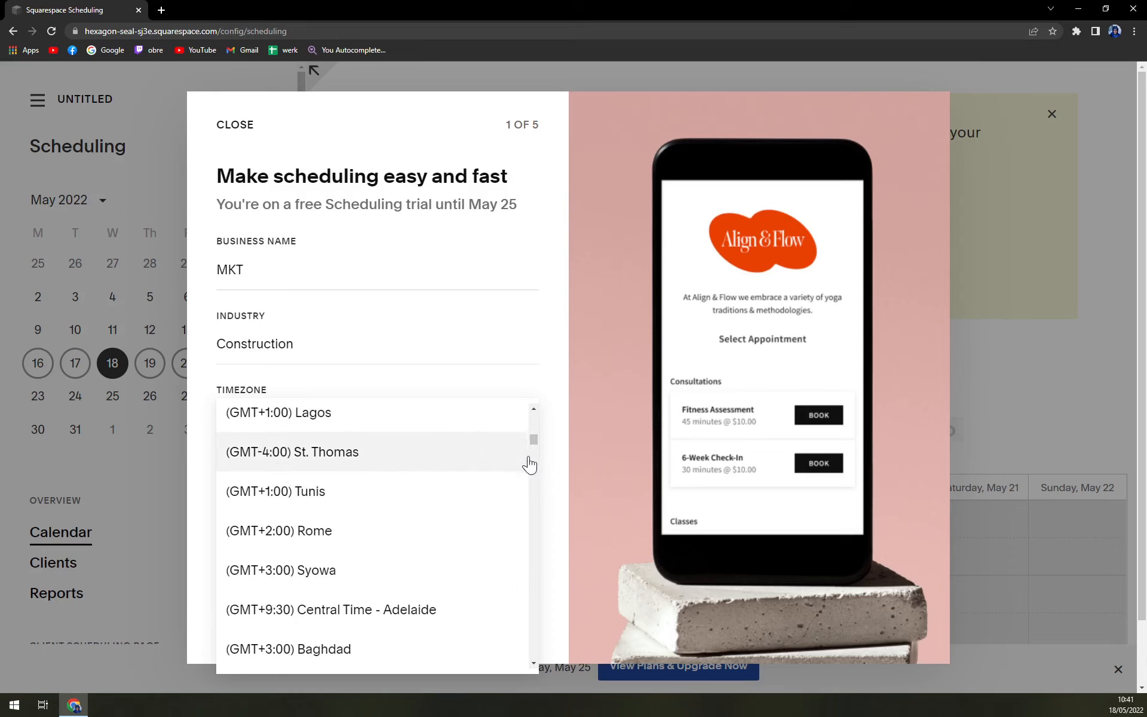
click(297, 540)
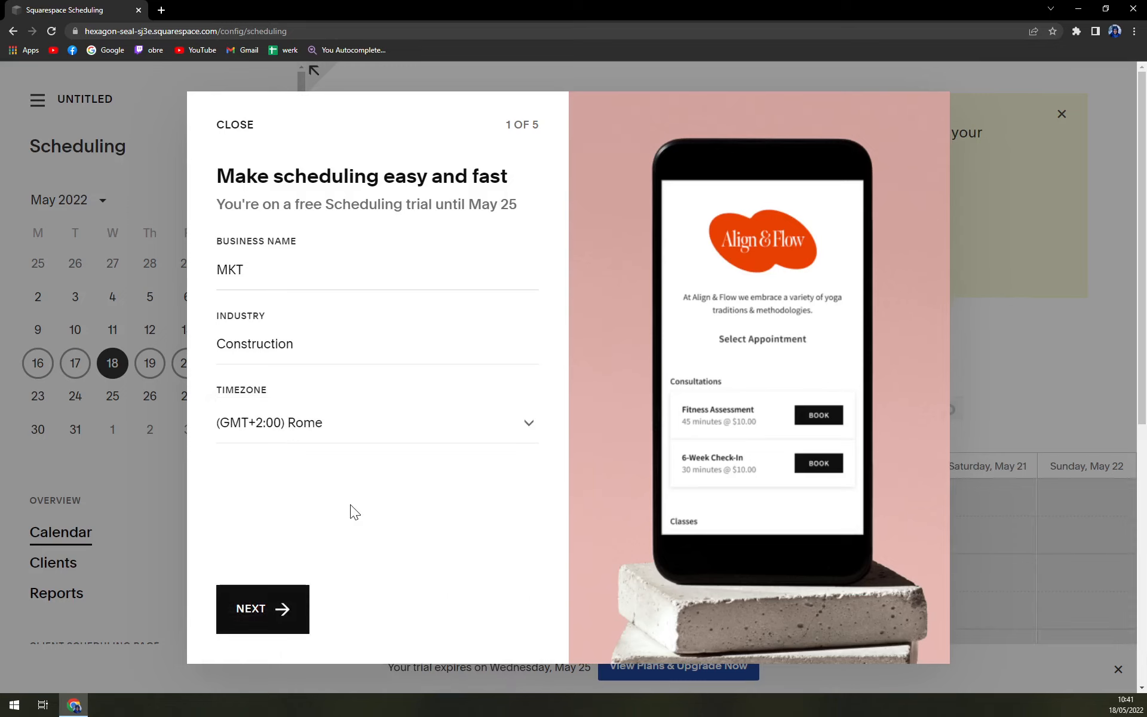
Go to the availability step and mark Monday through Thursday as available days
click(292, 623)
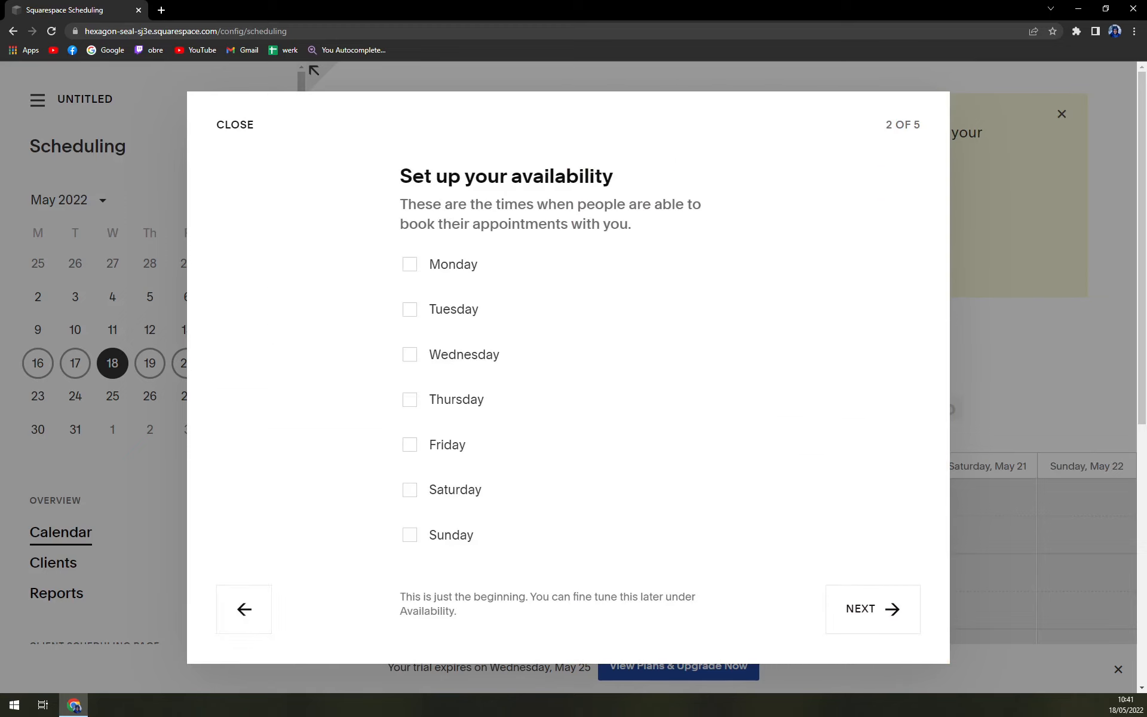
click(443, 273)
click(448, 312)
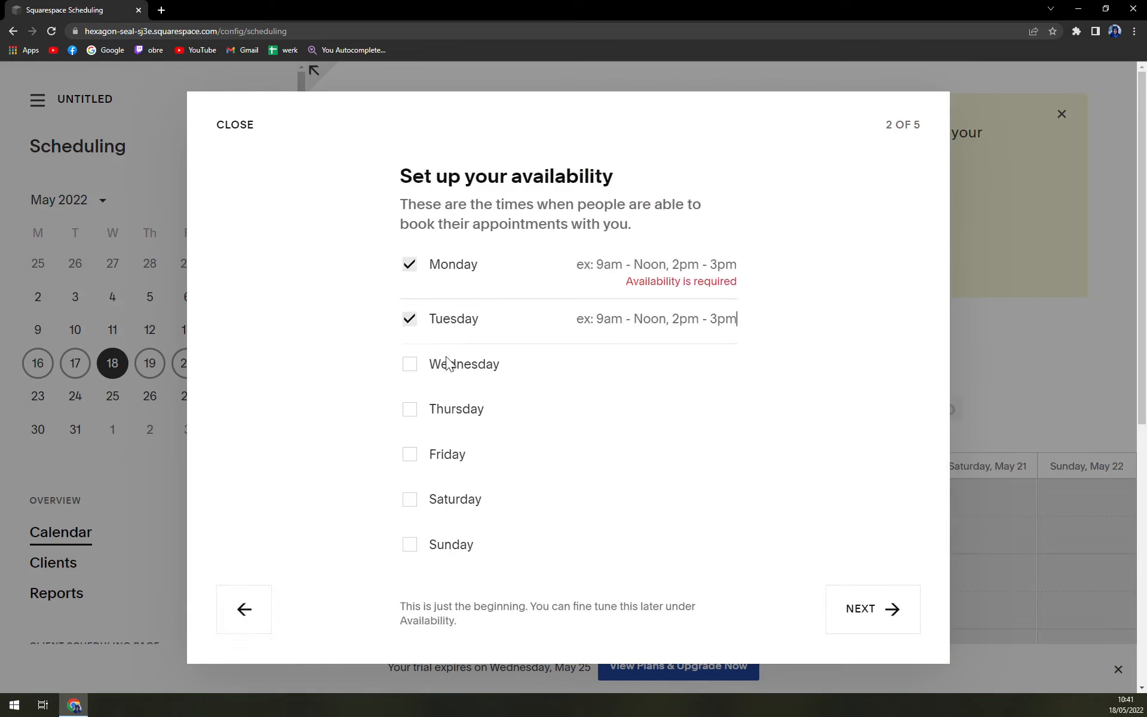
click(449, 364)
click(448, 423)
click(445, 431)
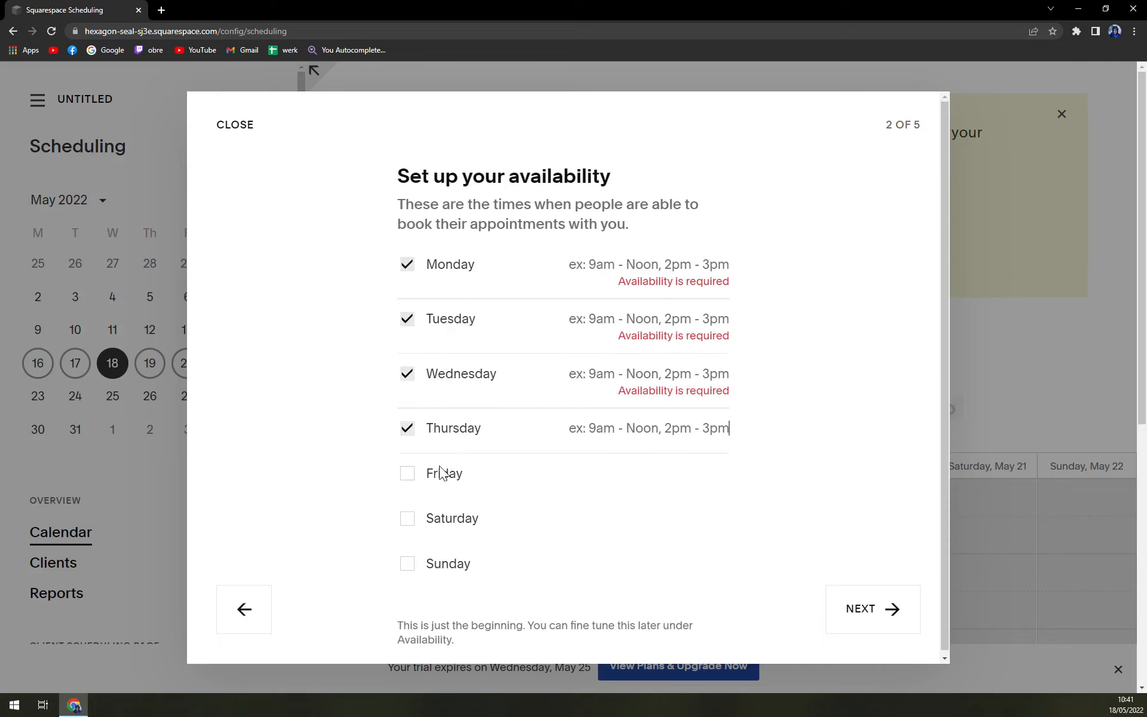
click(441, 471)
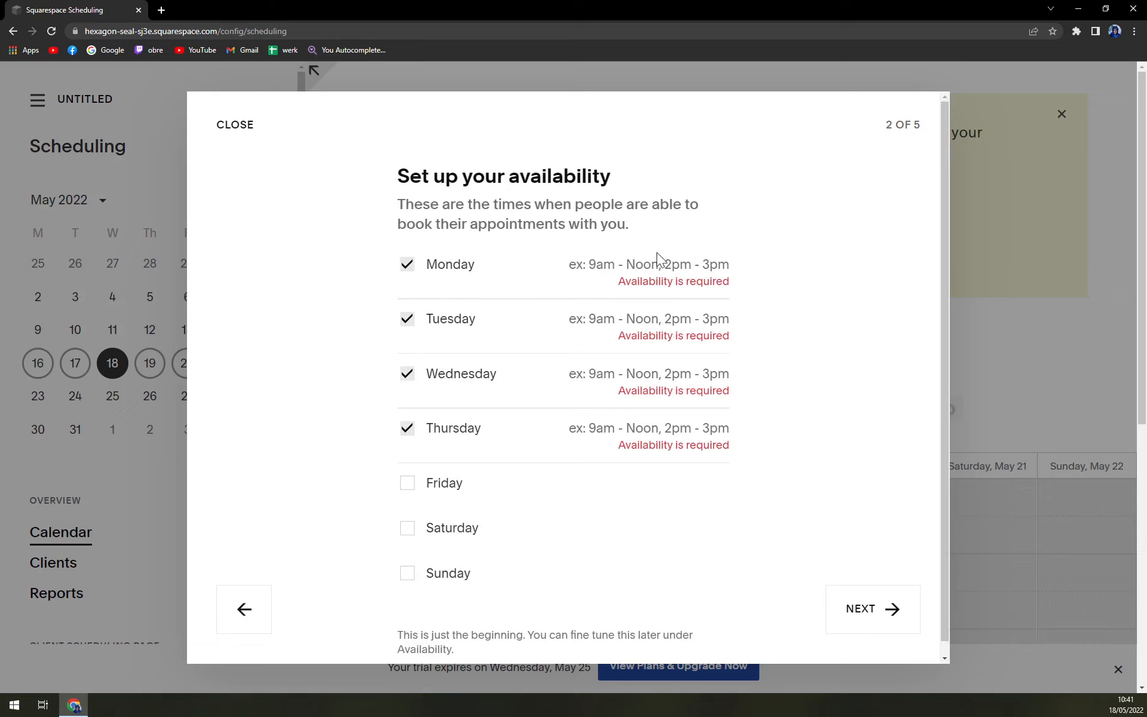
Enter 9am - 5pm for Monday and copy 09:00-17:00 into Tuesday through Thursday
click(728, 264)
text(9am)
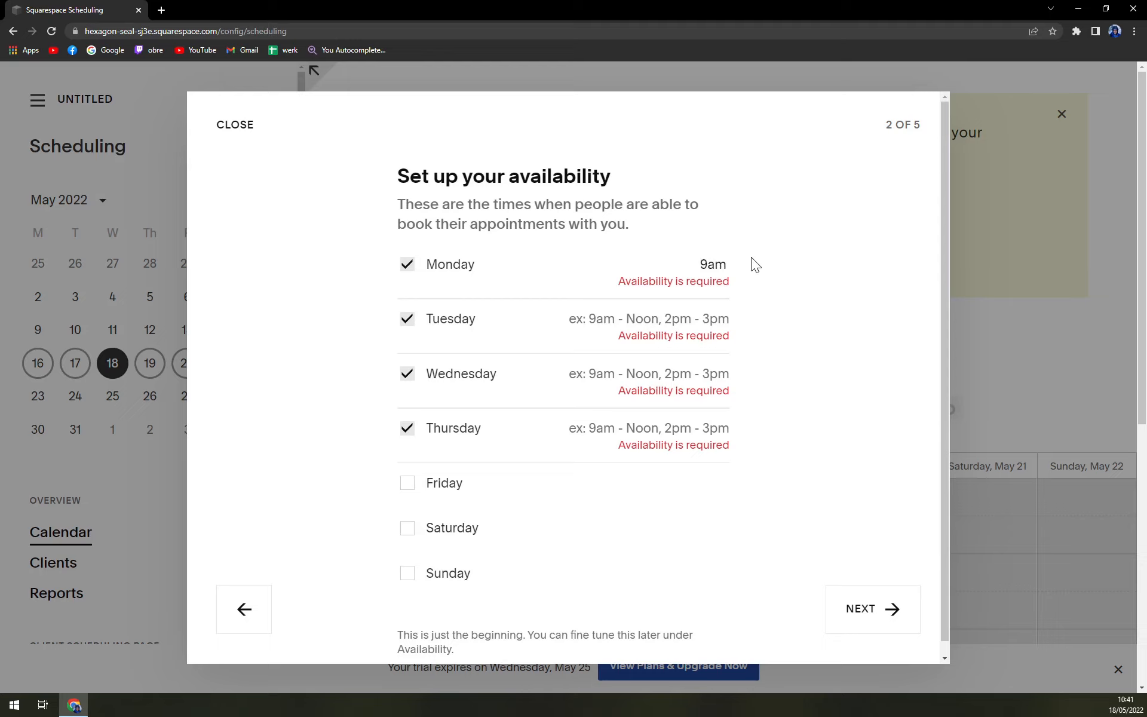
text( - 5pm)
key(Tab)
key(Tab)
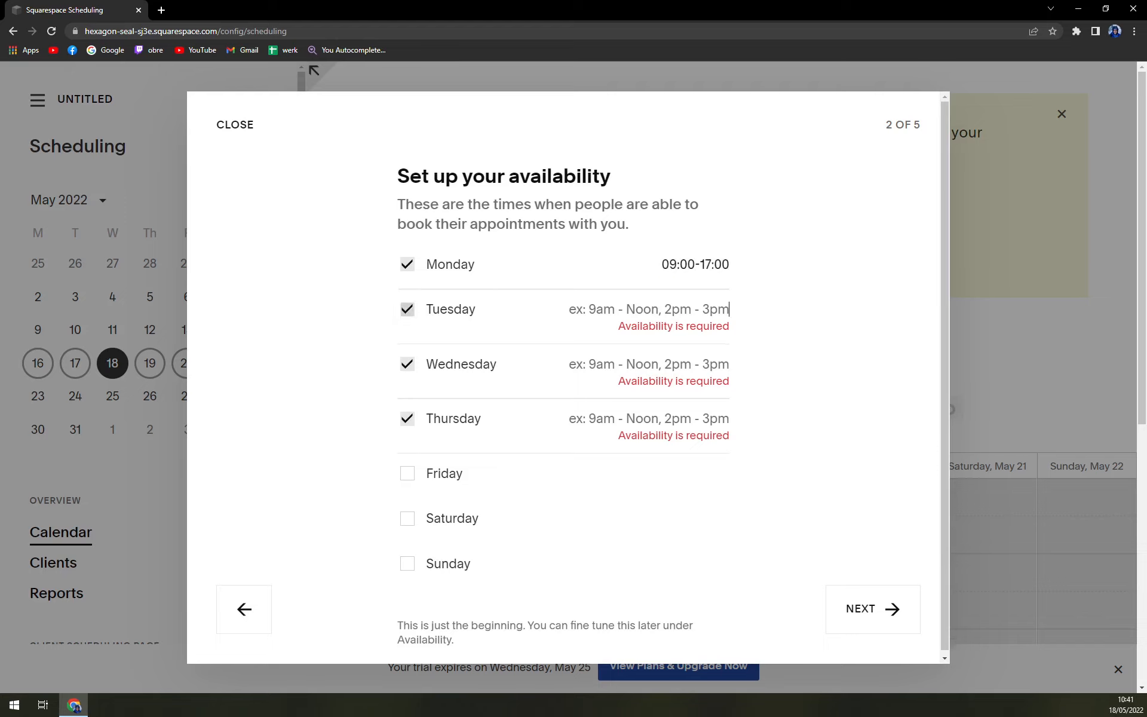
drag(661, 265, 773, 261)
key(ctrl+c)
click(740, 310)
key(ctrl+v)
key(ctrl+v)
click(738, 395)
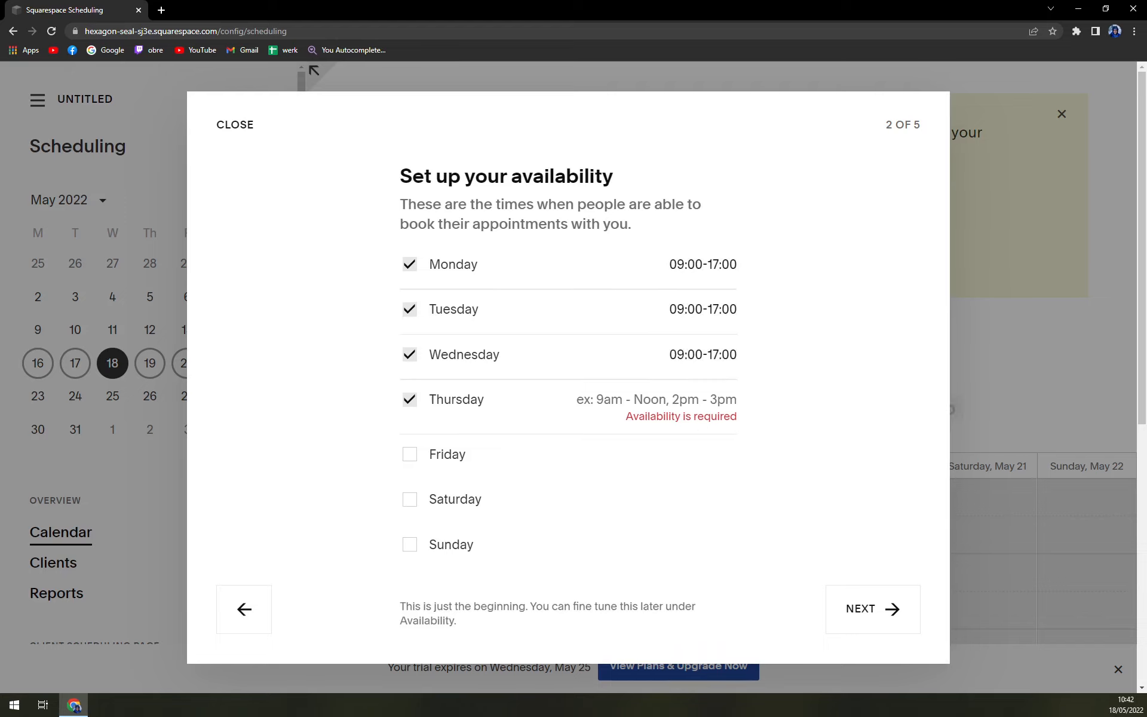
key(ctrl+v)
click(771, 418)
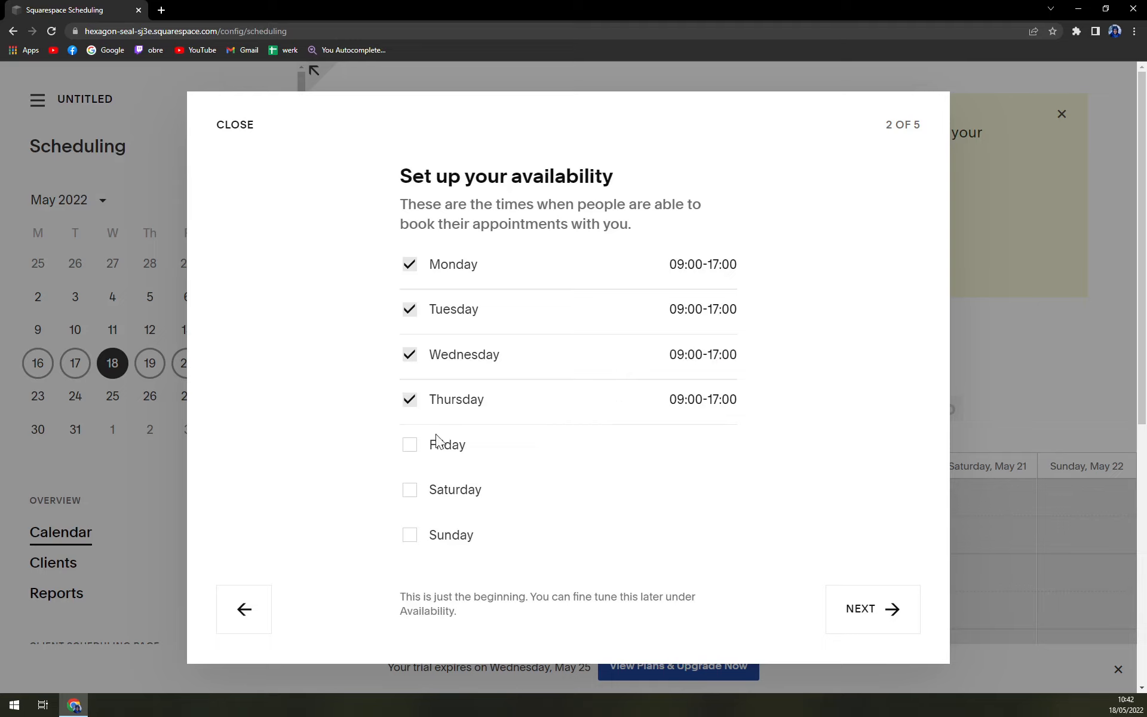
Choose the one-to-one Appointments service type and skip the online payments step
click(867, 618)
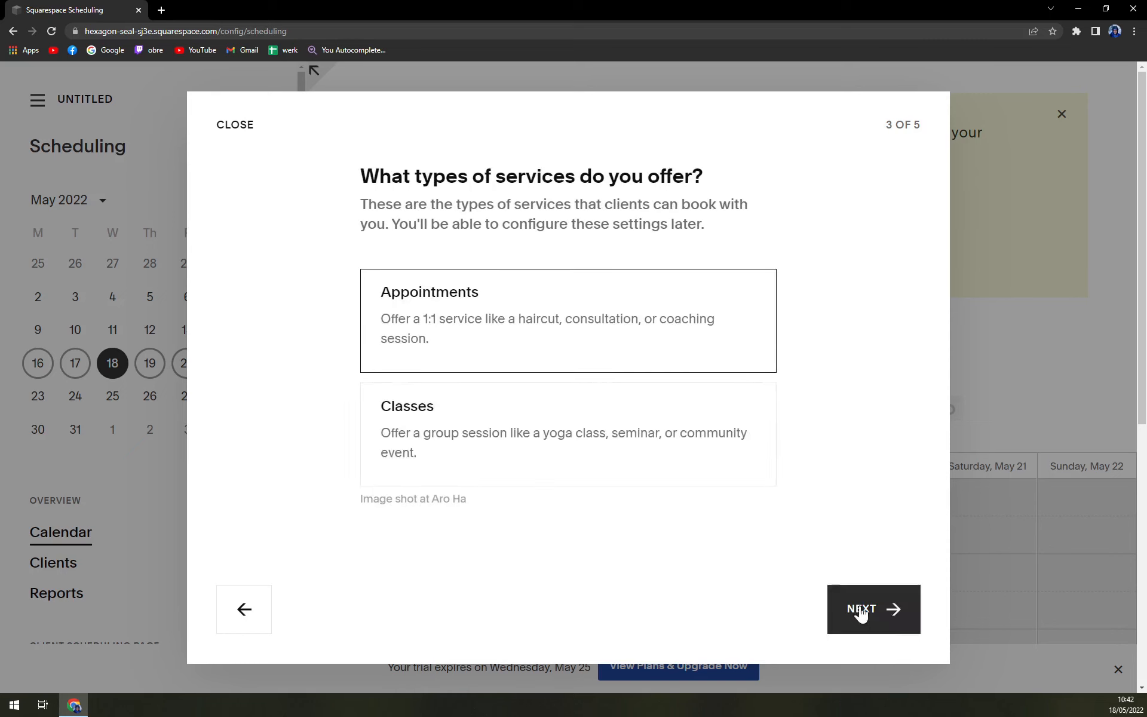
click(551, 336)
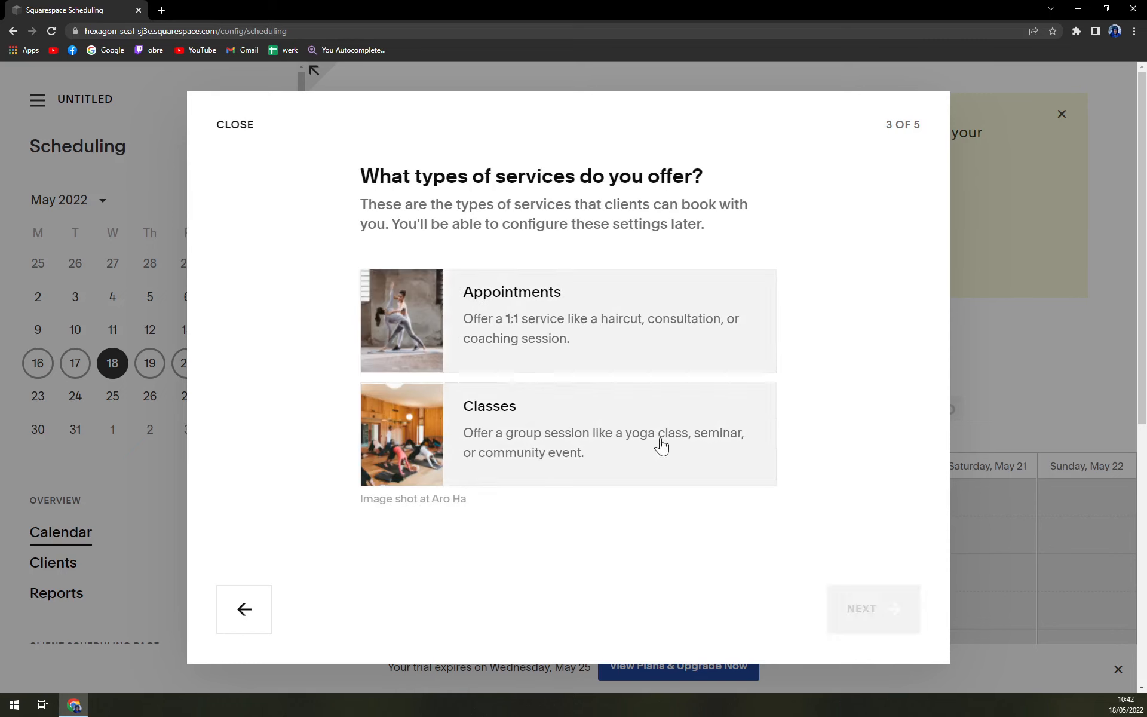
click(647, 403)
click(874, 609)
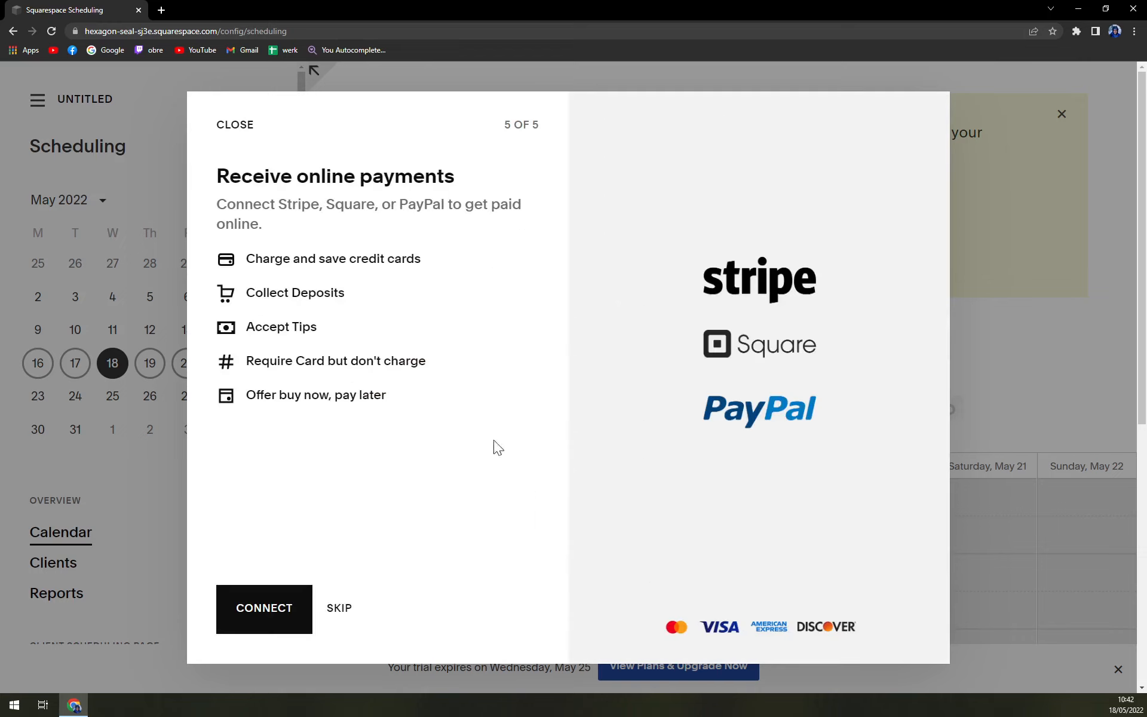
click(337, 615)
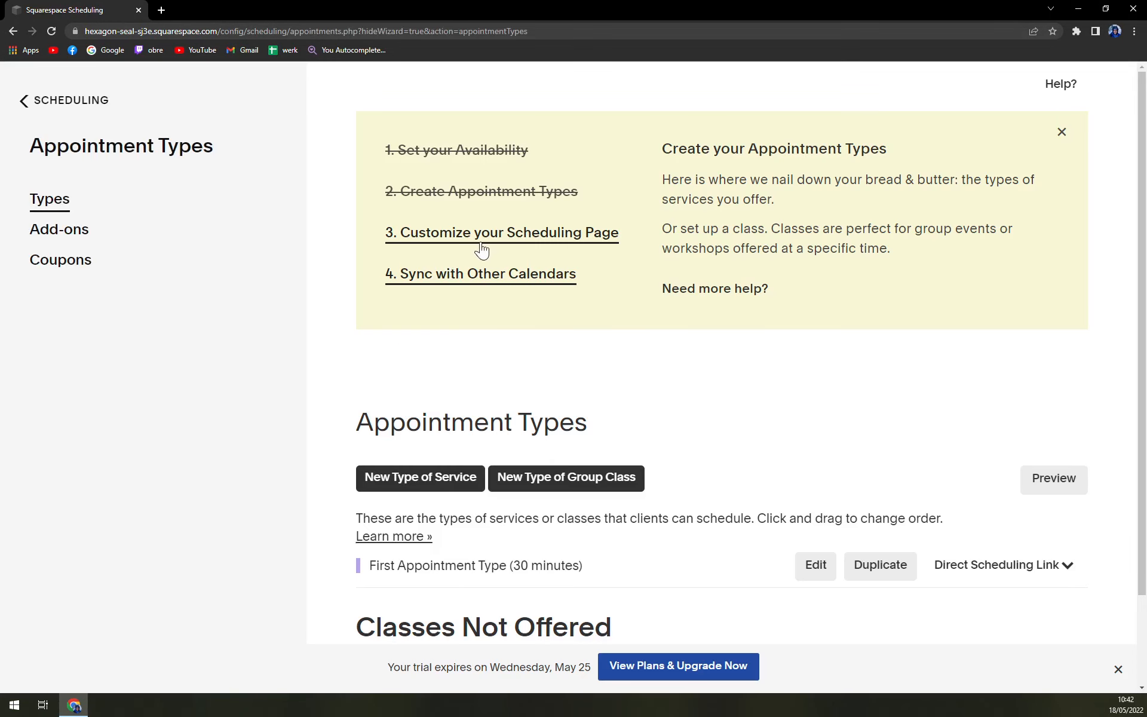
scroll(622, 299, down, 2)
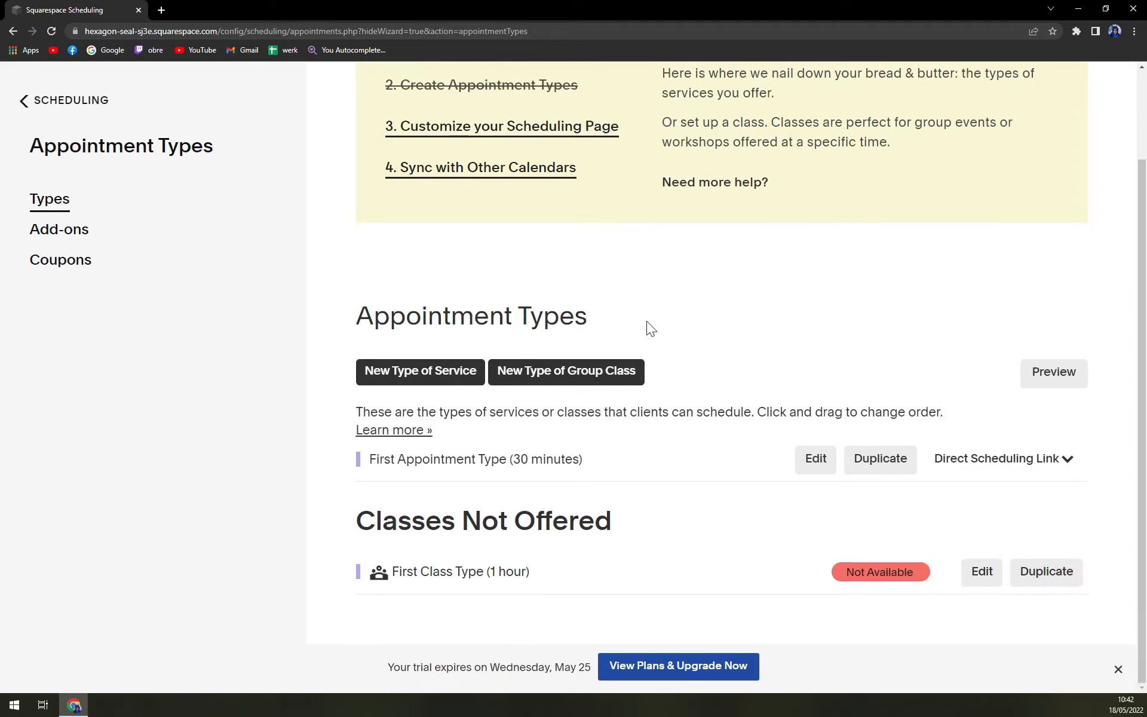
scroll(707, 502, up, 2)
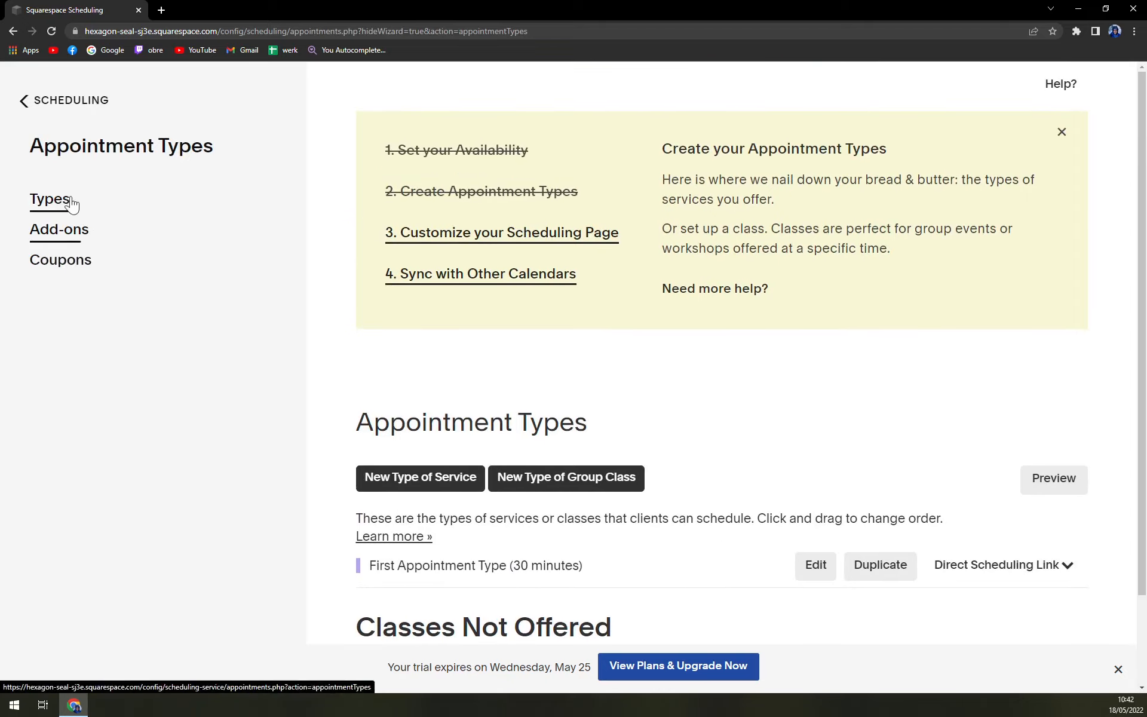
click(83, 103)
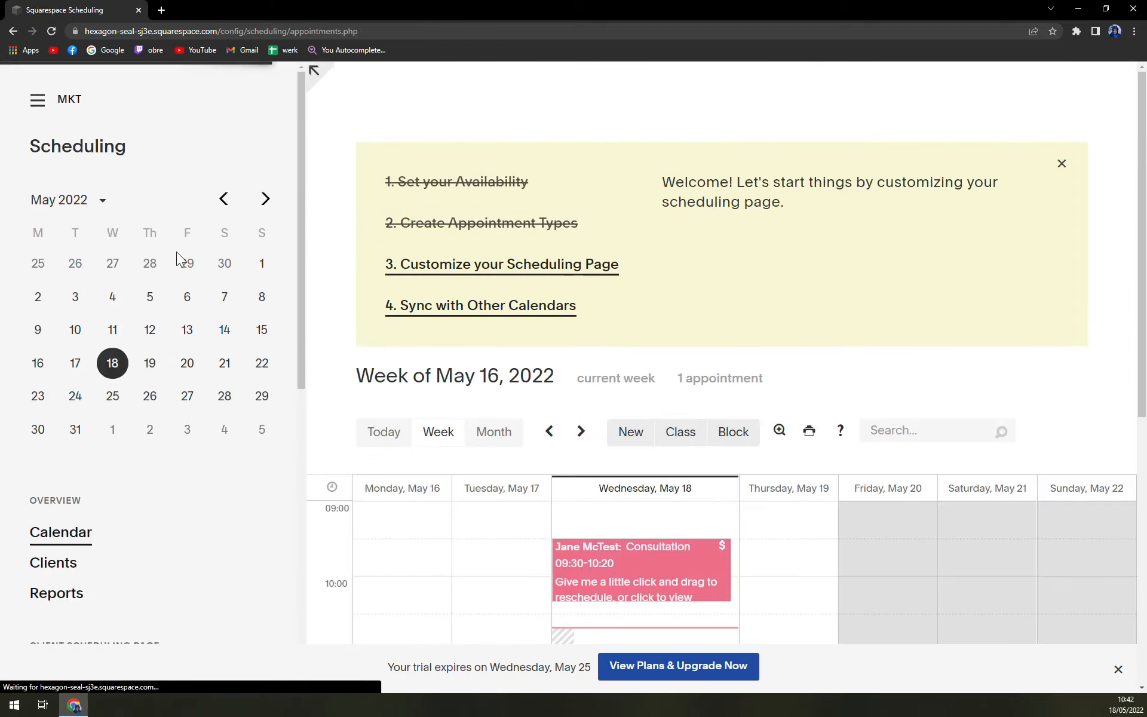
scroll(669, 428, down, 5)
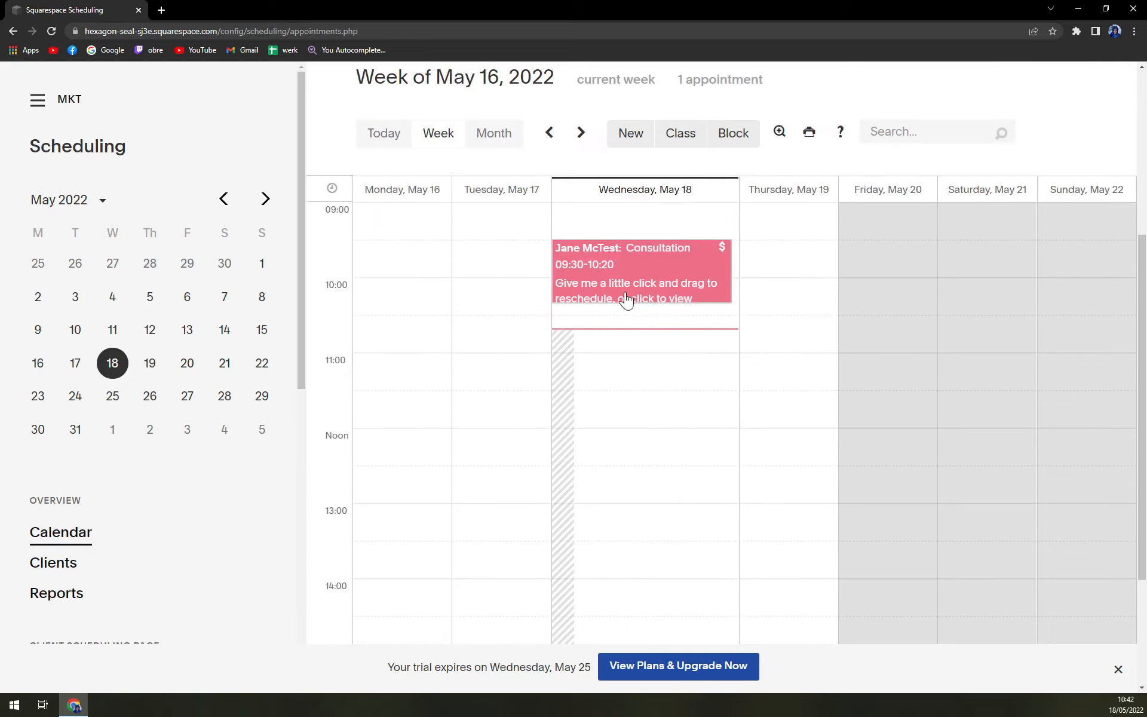
scroll(614, 338, up, 1)
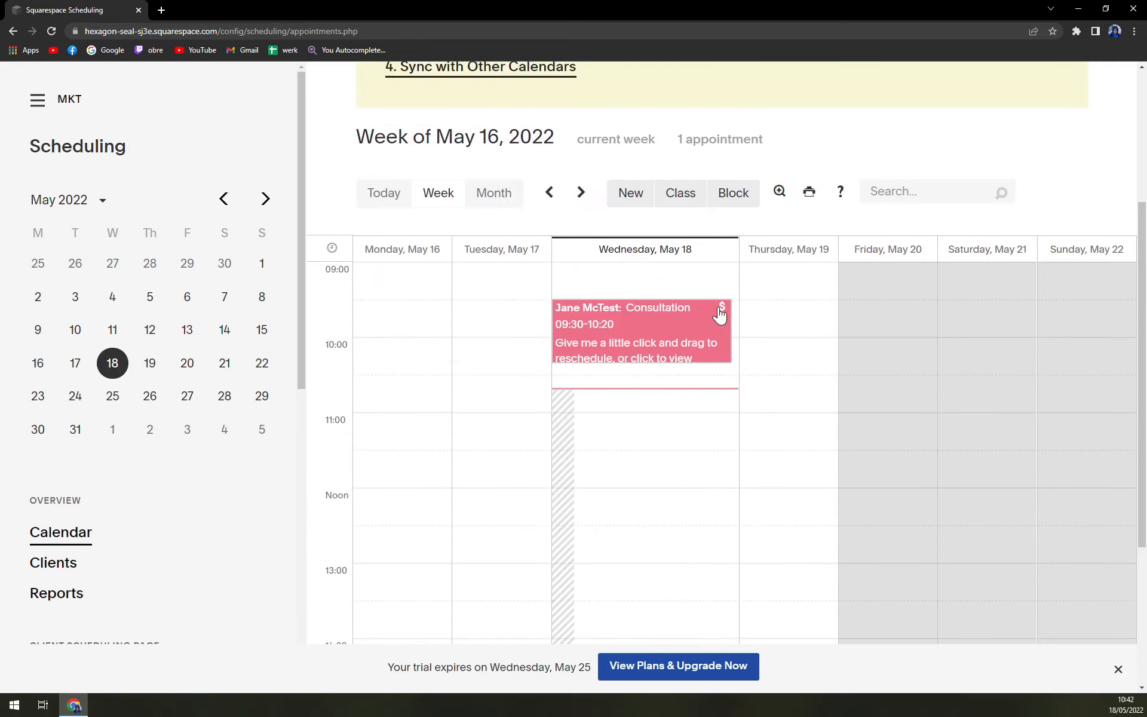
scroll(650, 457, up, 4)
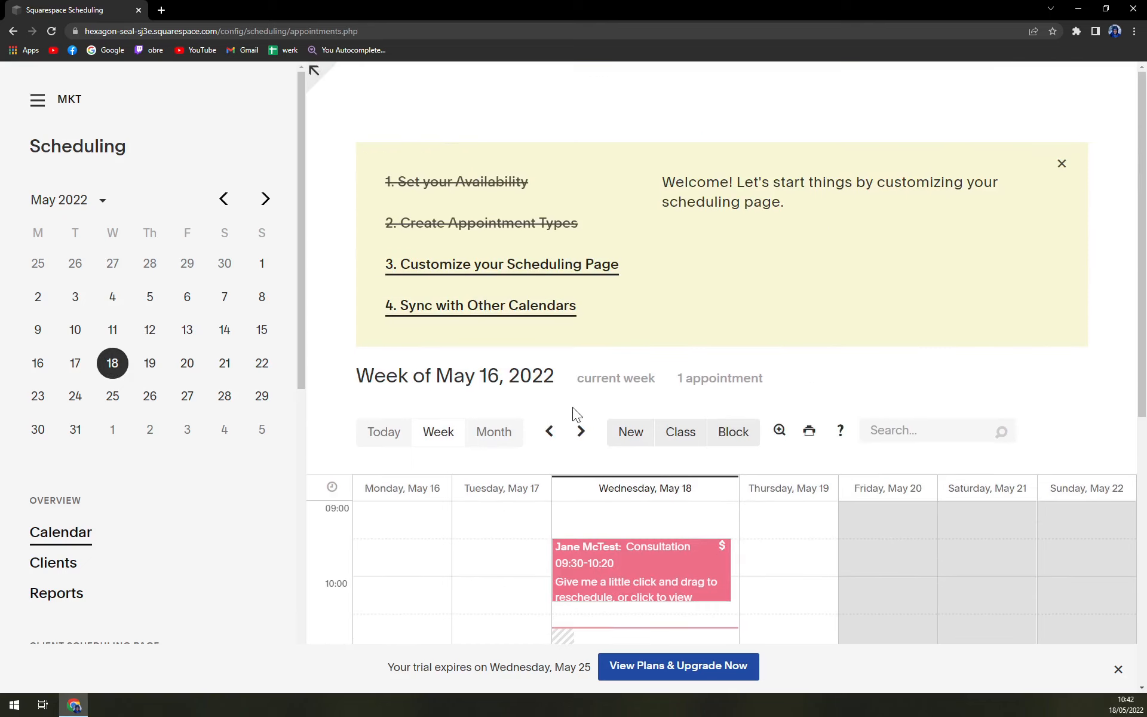
scroll(571, 412, down, 5)
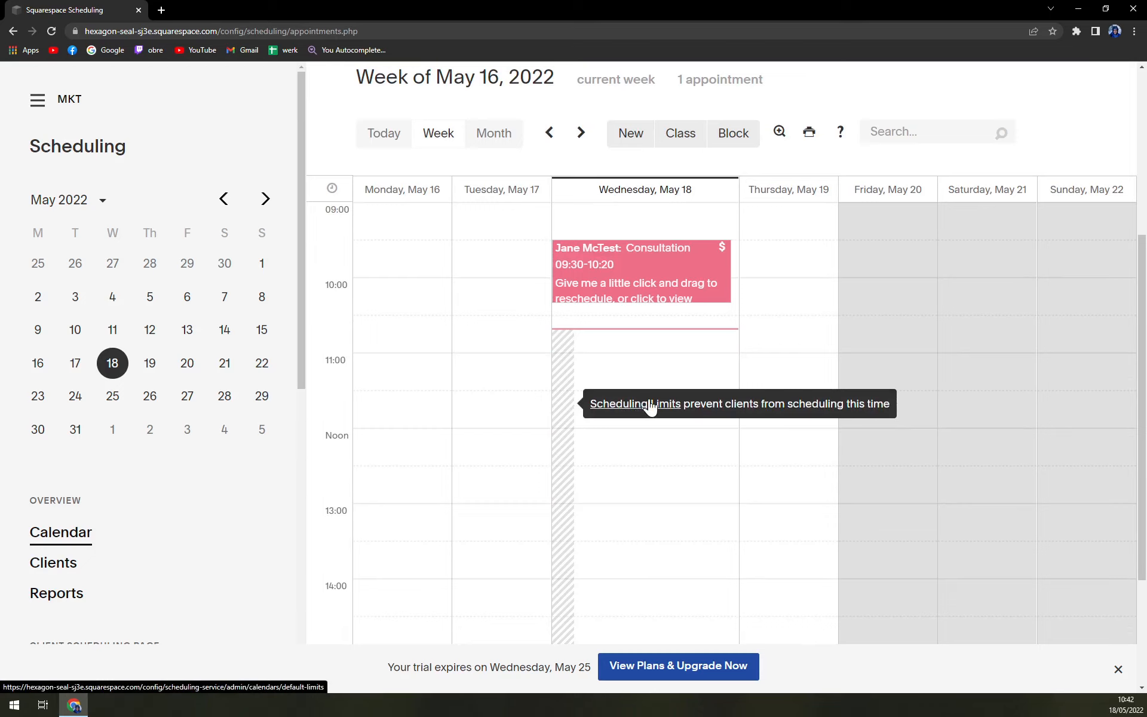
click(792, 225)
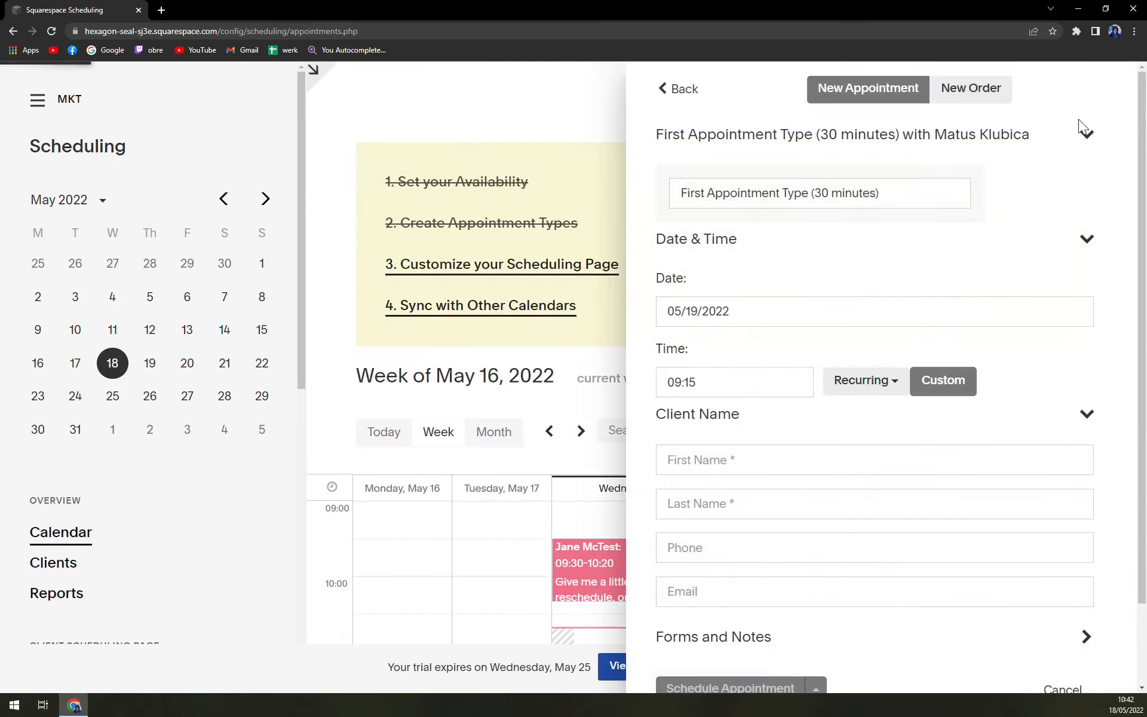
click(678, 88)
scroll(866, 412, down, 6)
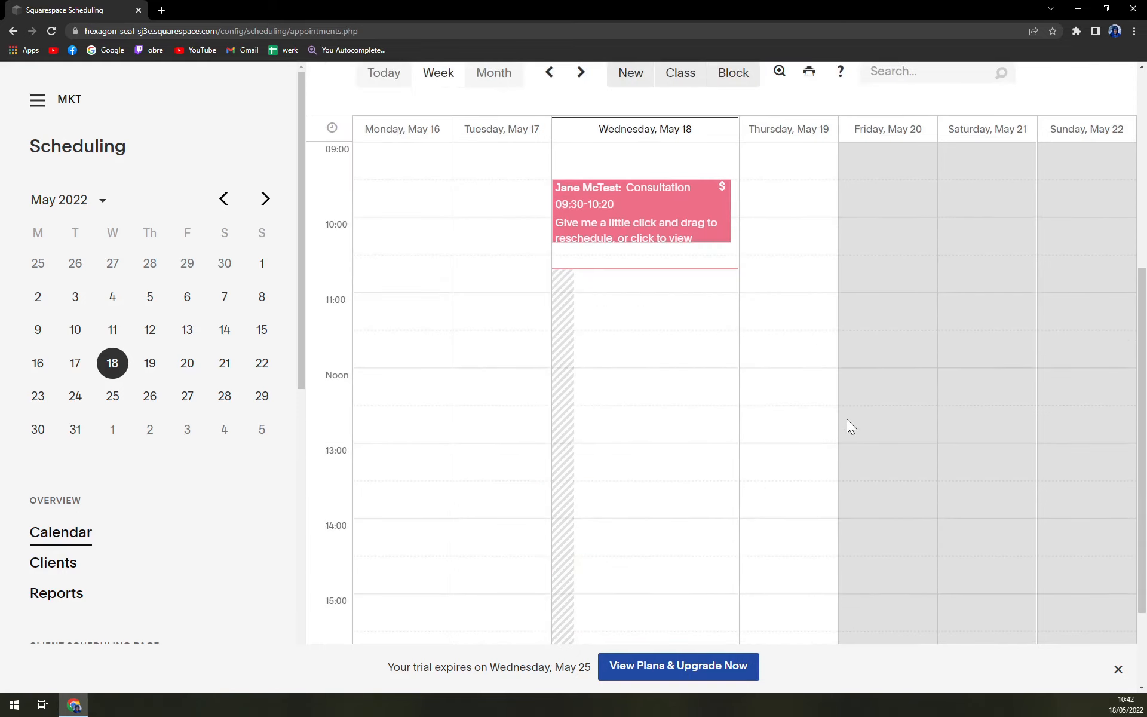
scroll(360, 394, up, 3)
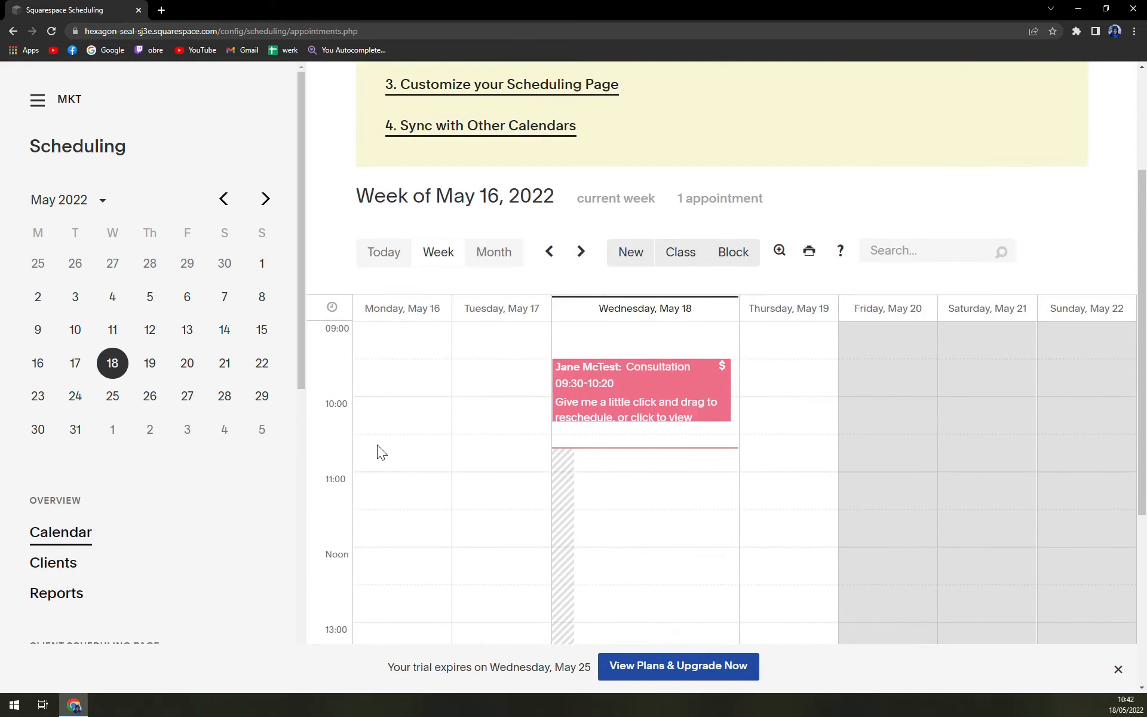
scroll(378, 445, down, 5)
scroll(378, 445, up, 7)
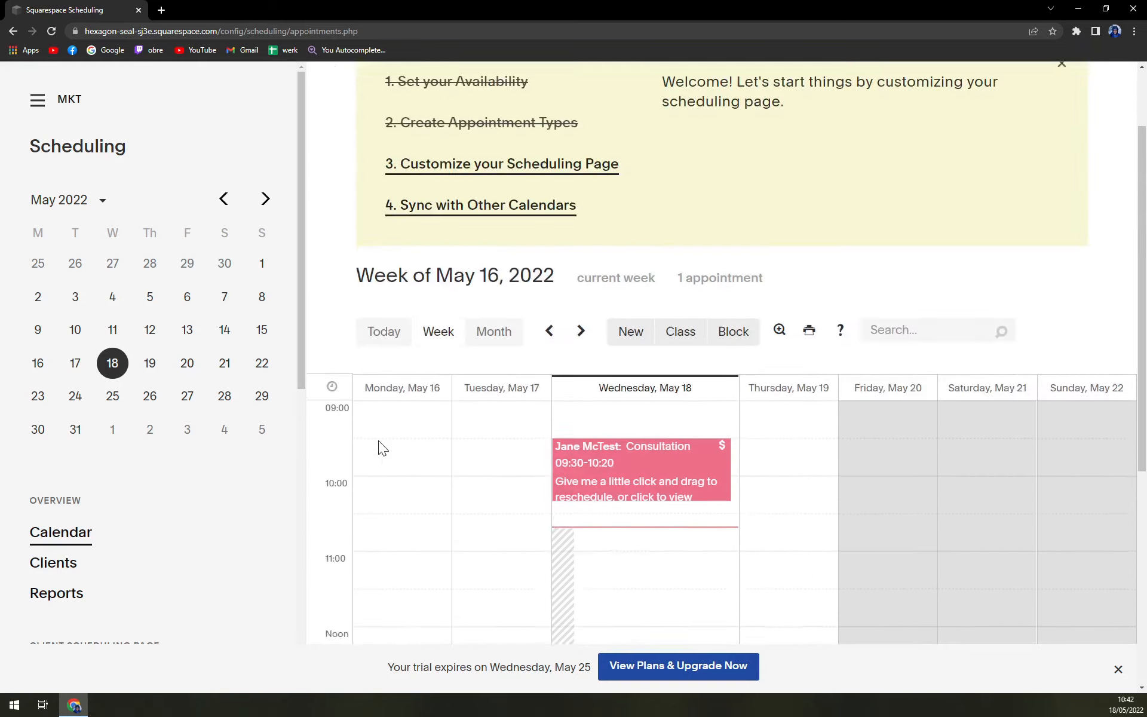
scroll(378, 439, down, 3)
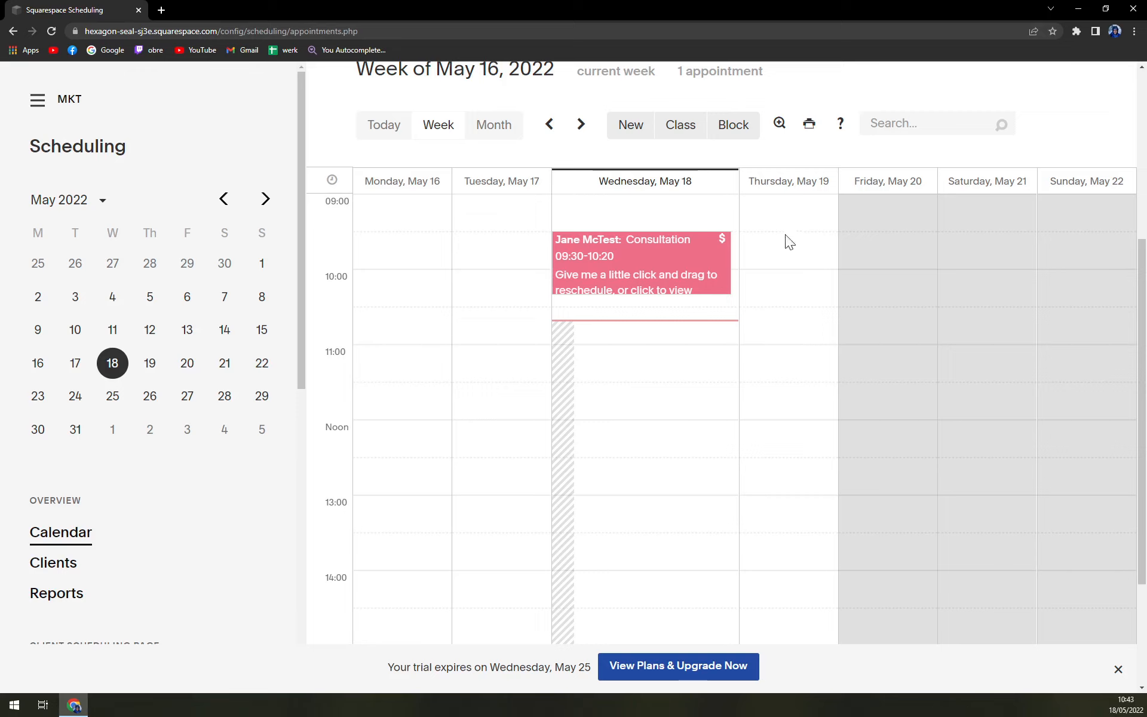
scroll(776, 366, down, 1)
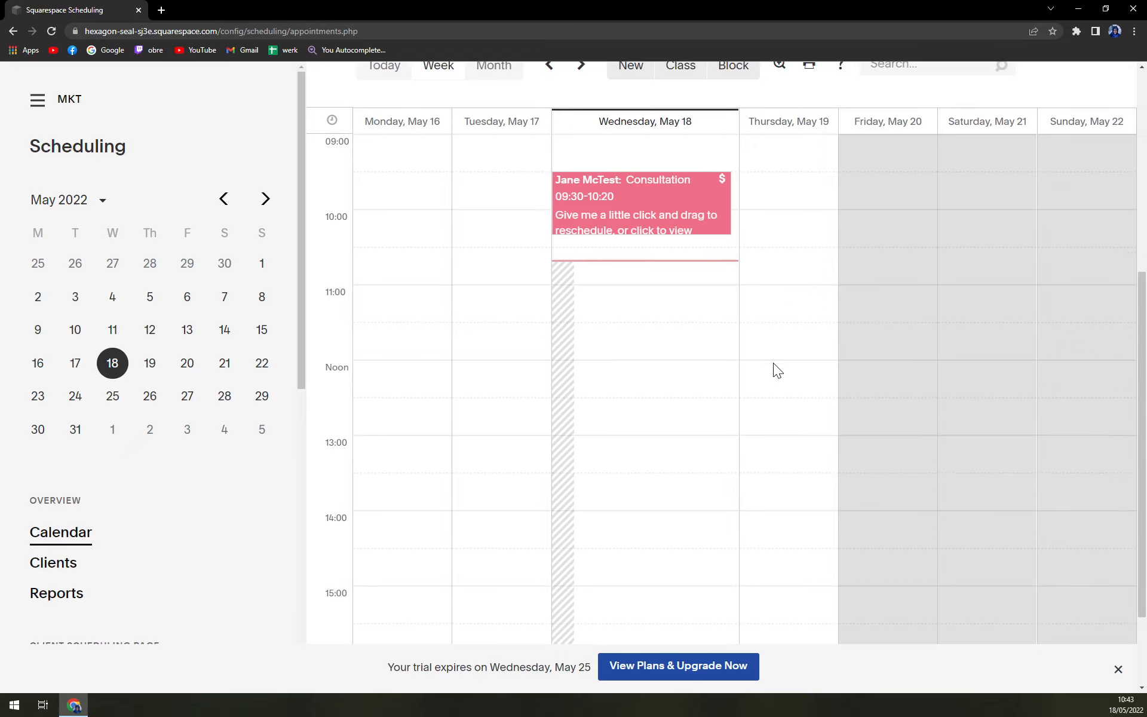
Start a new appointment in Thursday's 13:00 slot after abandoning a first attempt
click(776, 454)
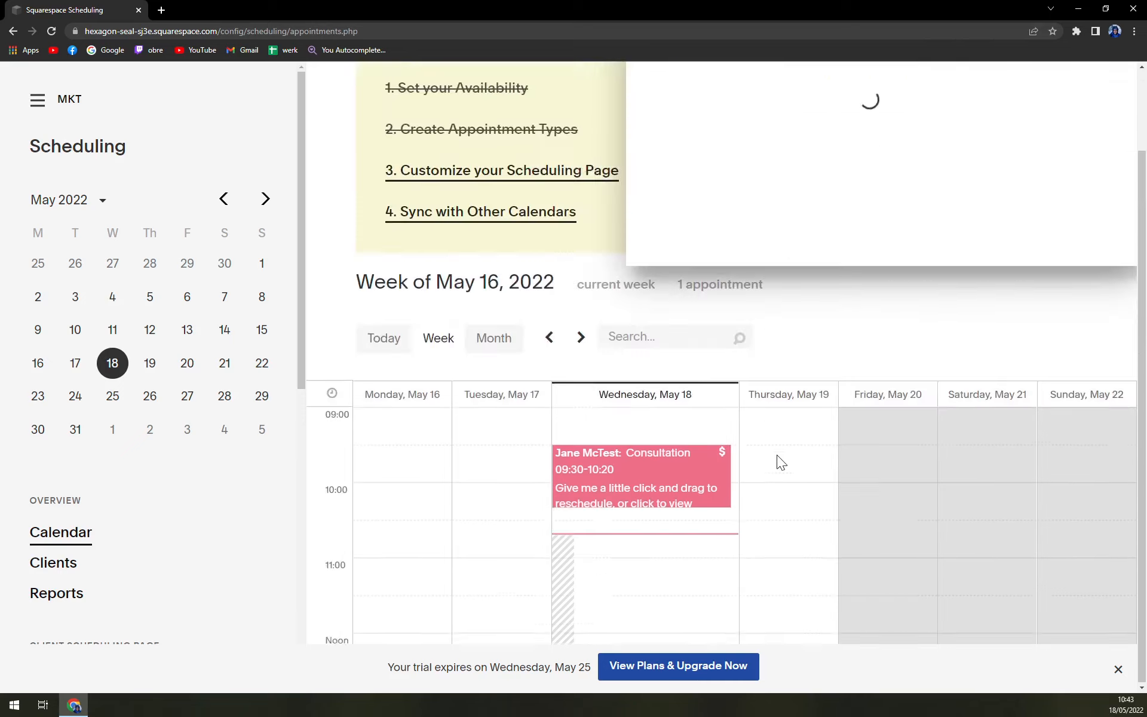
click(808, 199)
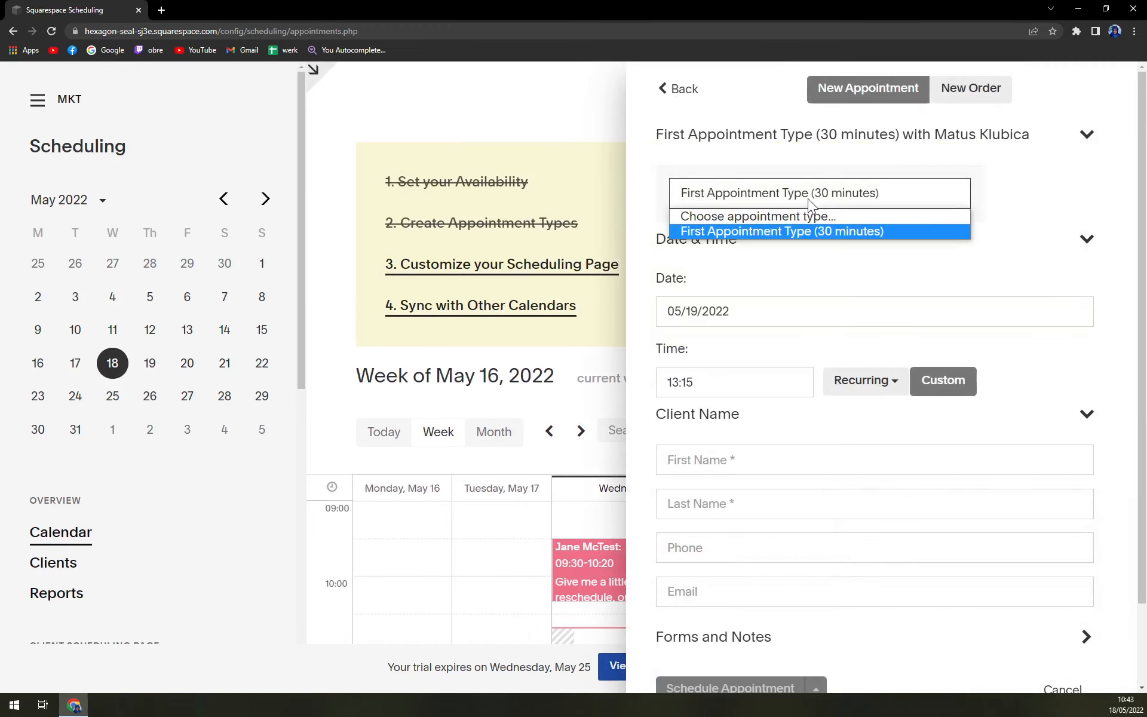
click(808, 199)
click(808, 199)
click(809, 216)
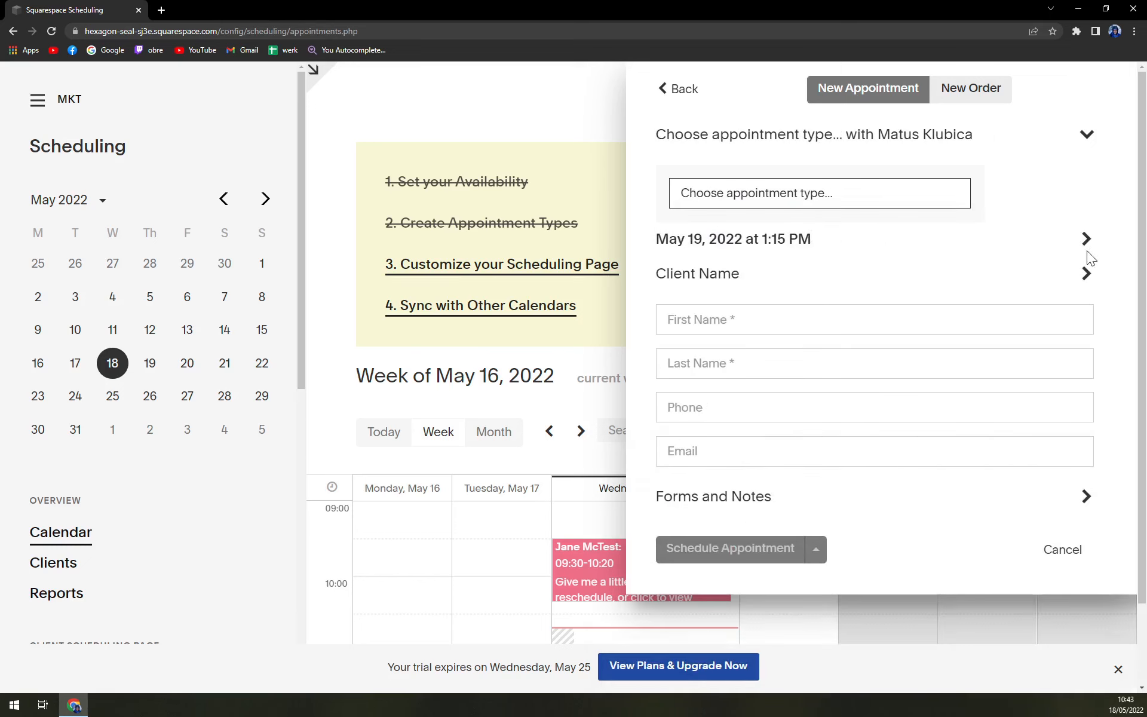
click(680, 96)
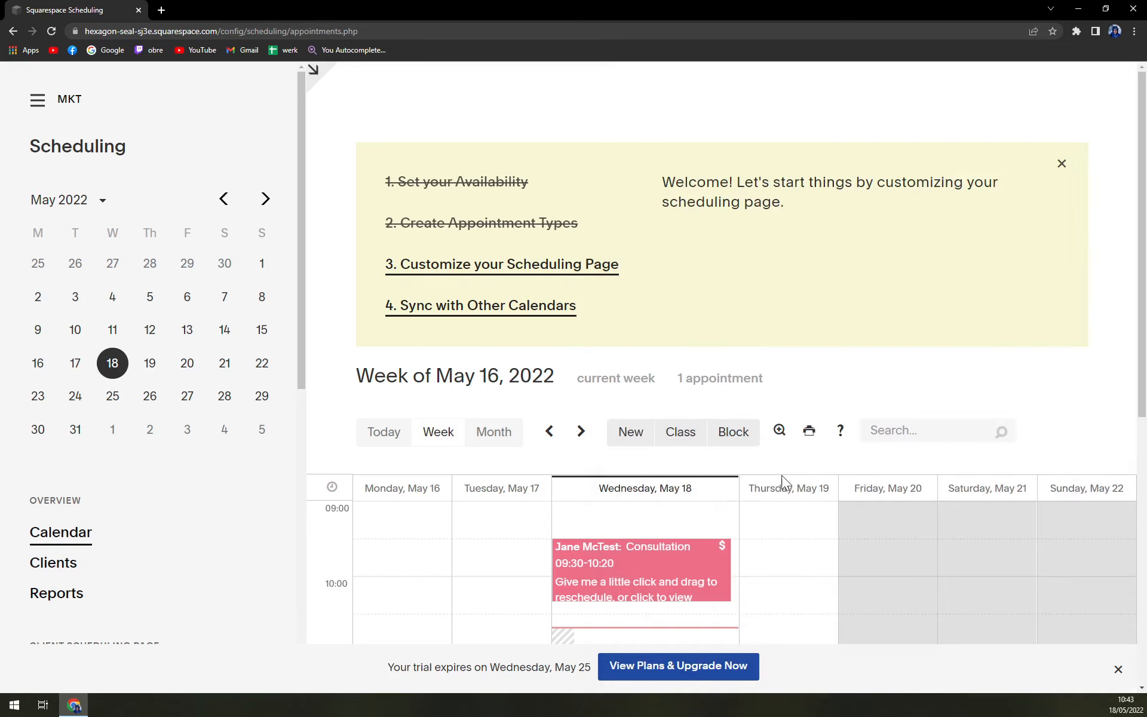
scroll(781, 475, down, 7)
click(789, 394)
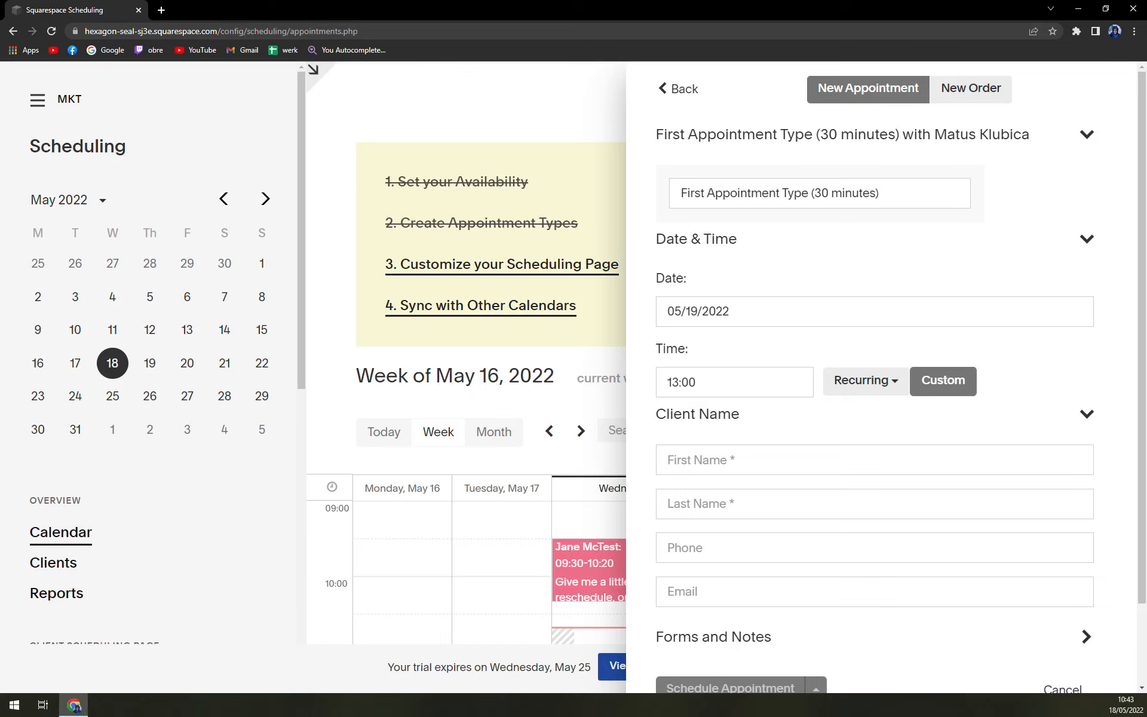
Fill in the client's first and last name, phone number and e-mail address
scroll(837, 412, down, 2)
click(794, 365)
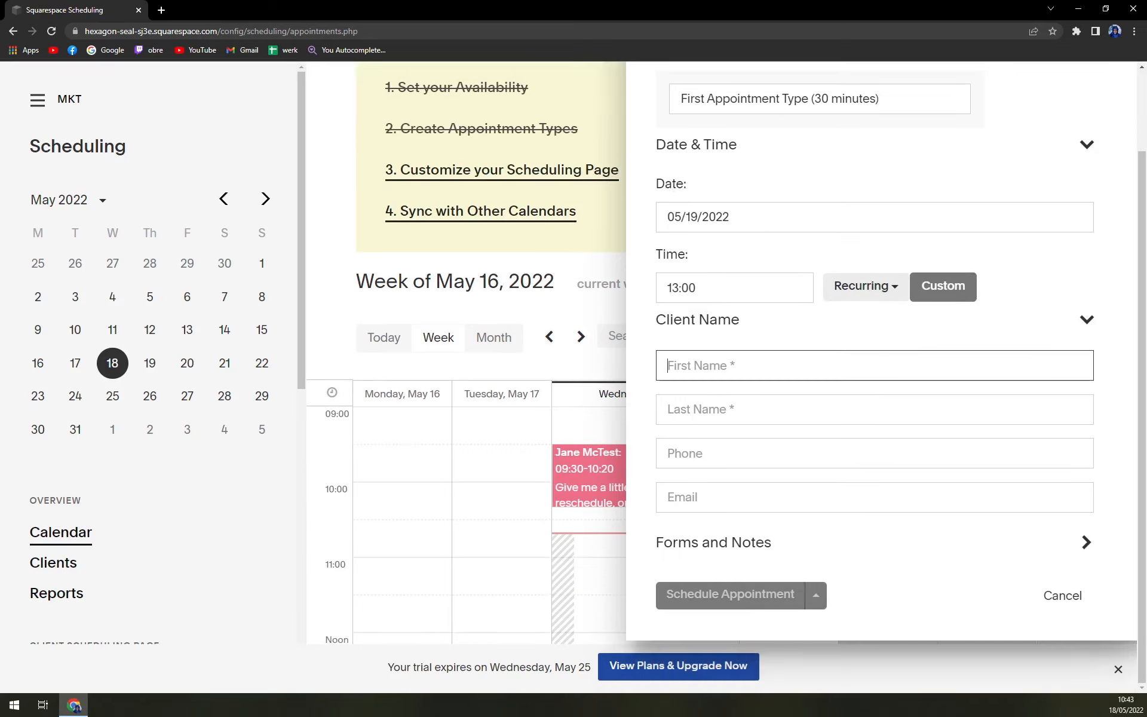
key(Return)
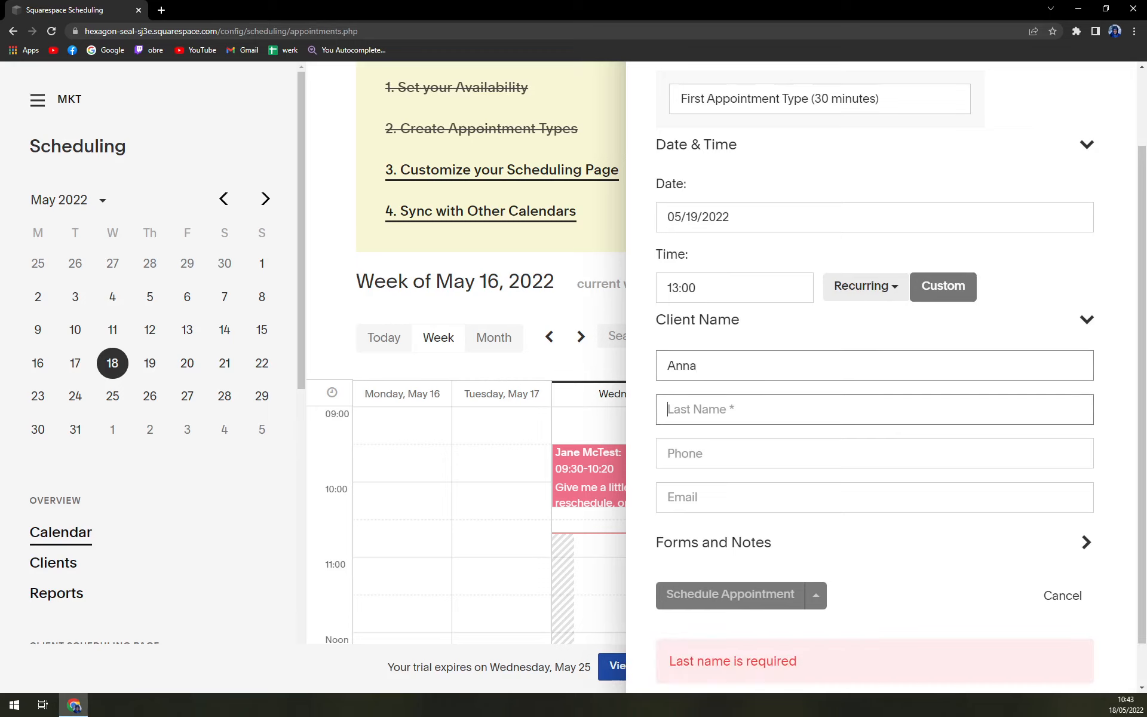
key(Tab)
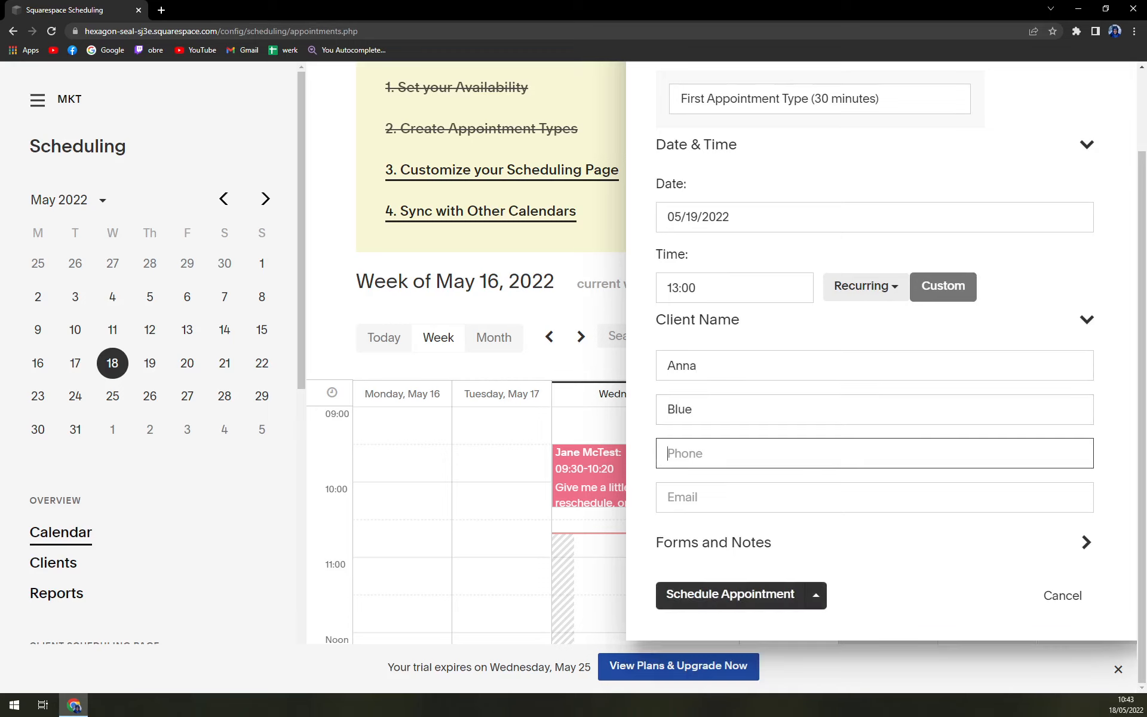
key(Tab)
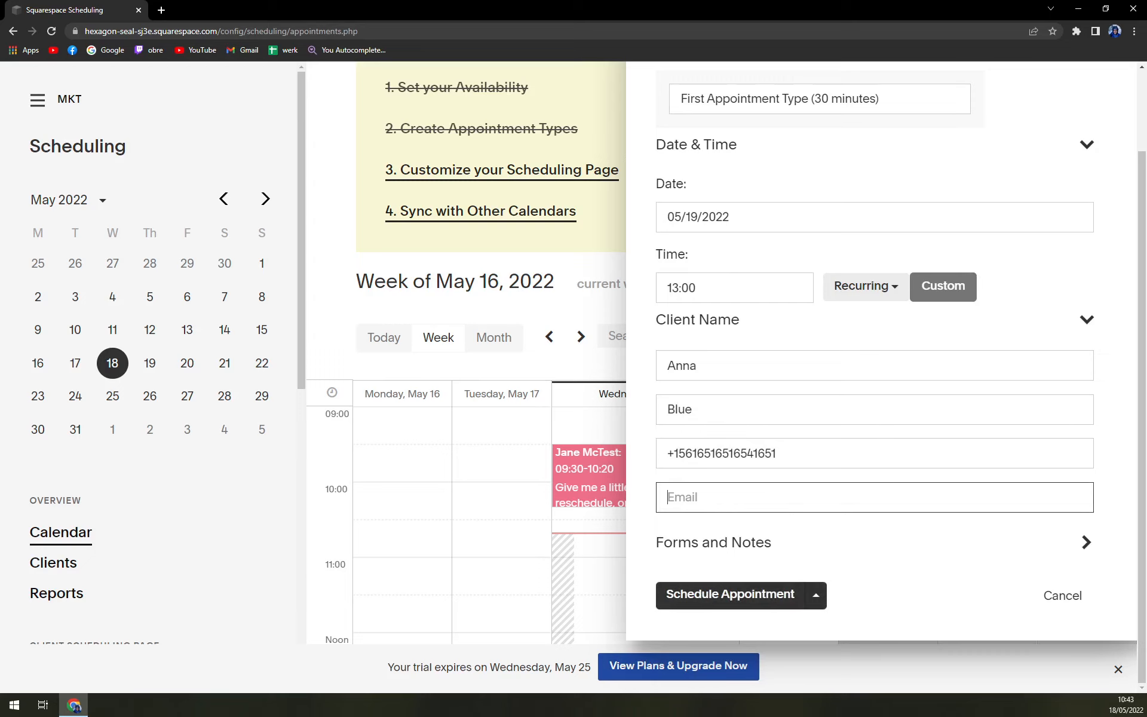
key(BackSpace)
key(BackSpace)
key(BackSpace)
key(BackSpace)
key(BackSpace)
key(BackSpace)
key(BackSpace)
click(909, 550)
Schedule and save the Thursday 13:00–13:30 First Appointment Type booking, then close the panel
click(731, 595)
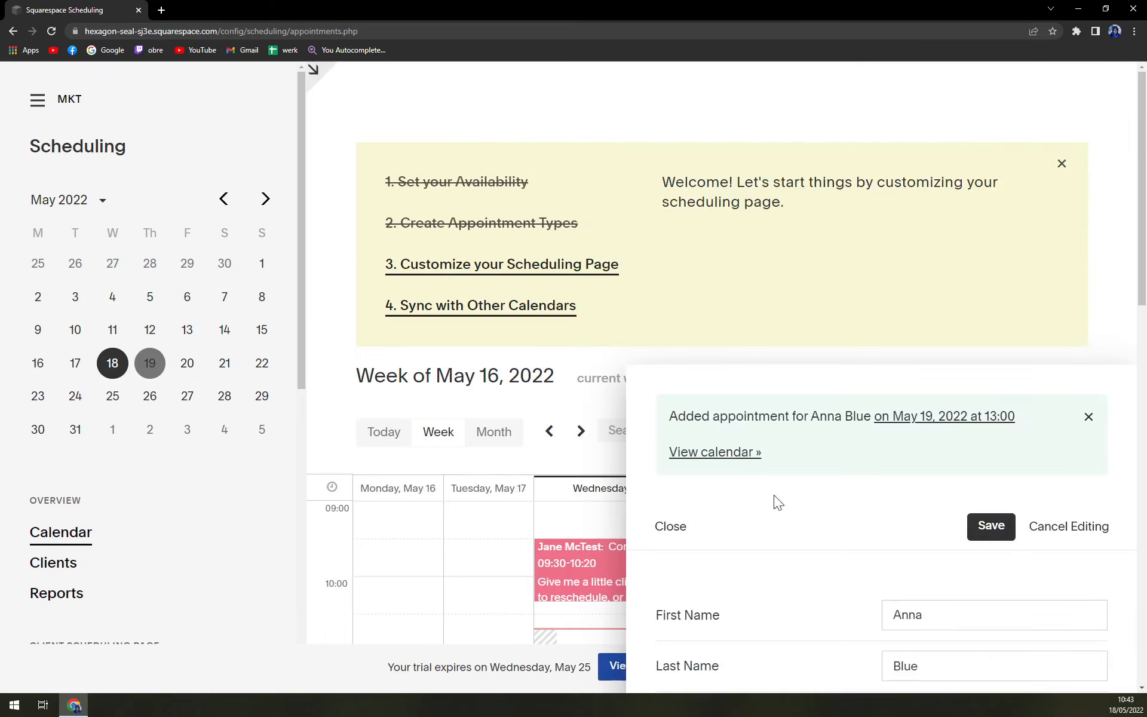
scroll(895, 429, down, 5)
scroll(944, 391, up, 4)
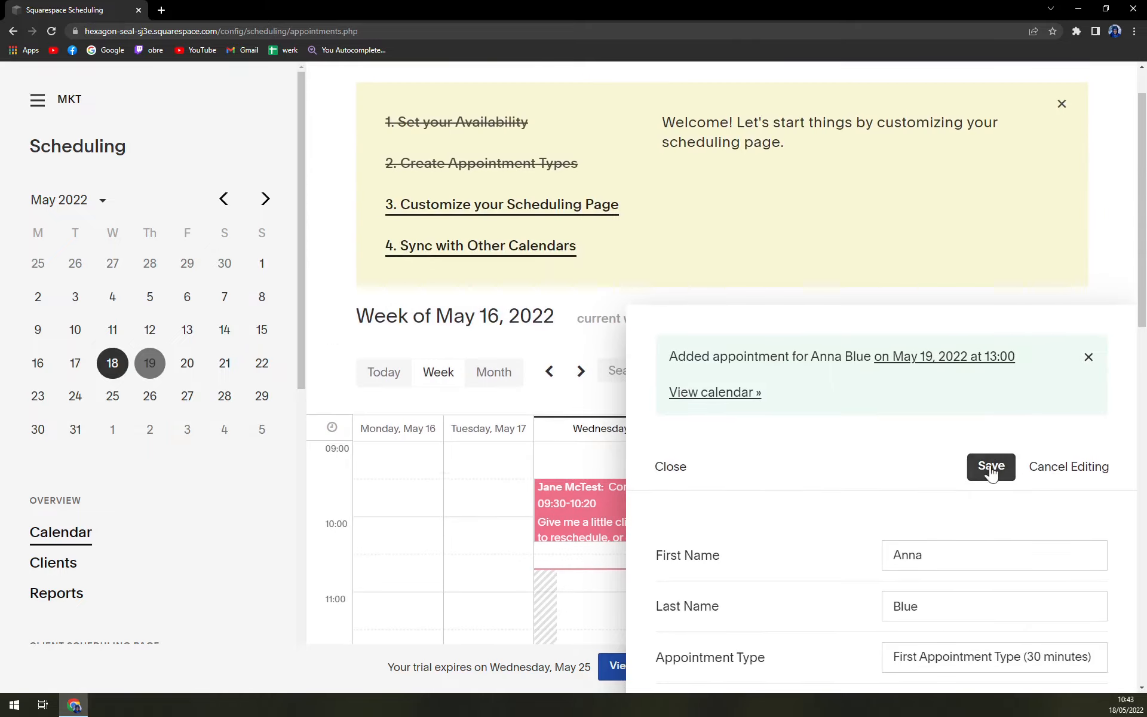
scroll(876, 392, down, 2)
scroll(870, 377, down, 2)
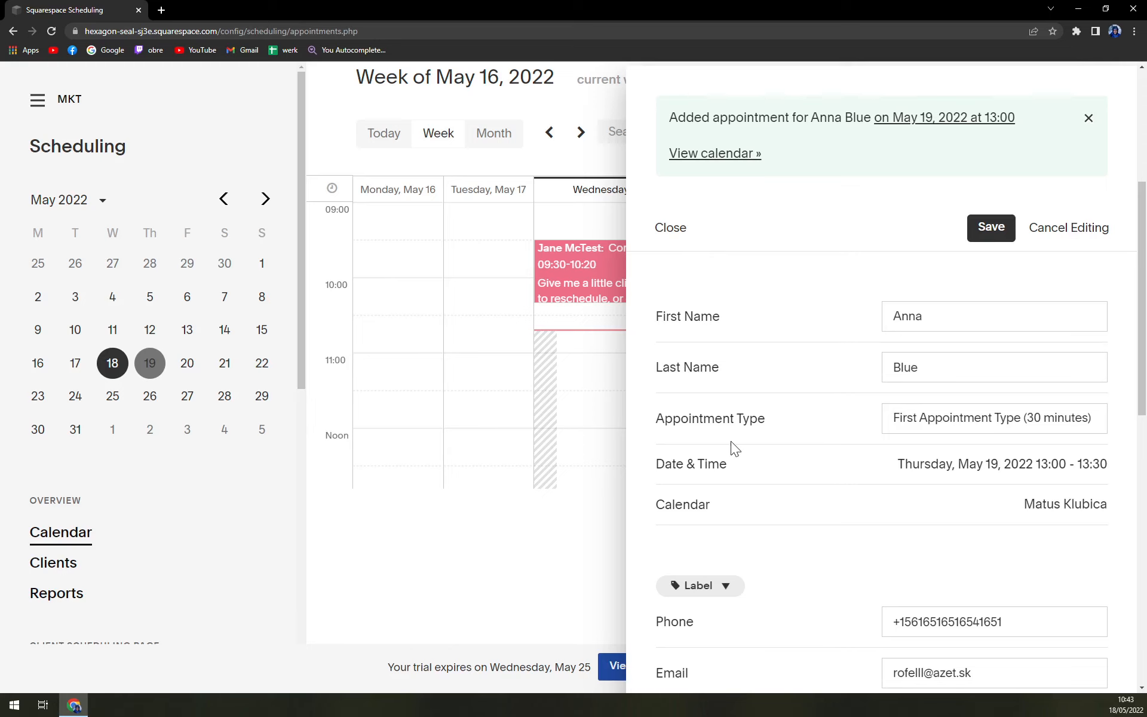
scroll(734, 447, down, 2)
scroll(748, 146, up, 4)
click(980, 339)
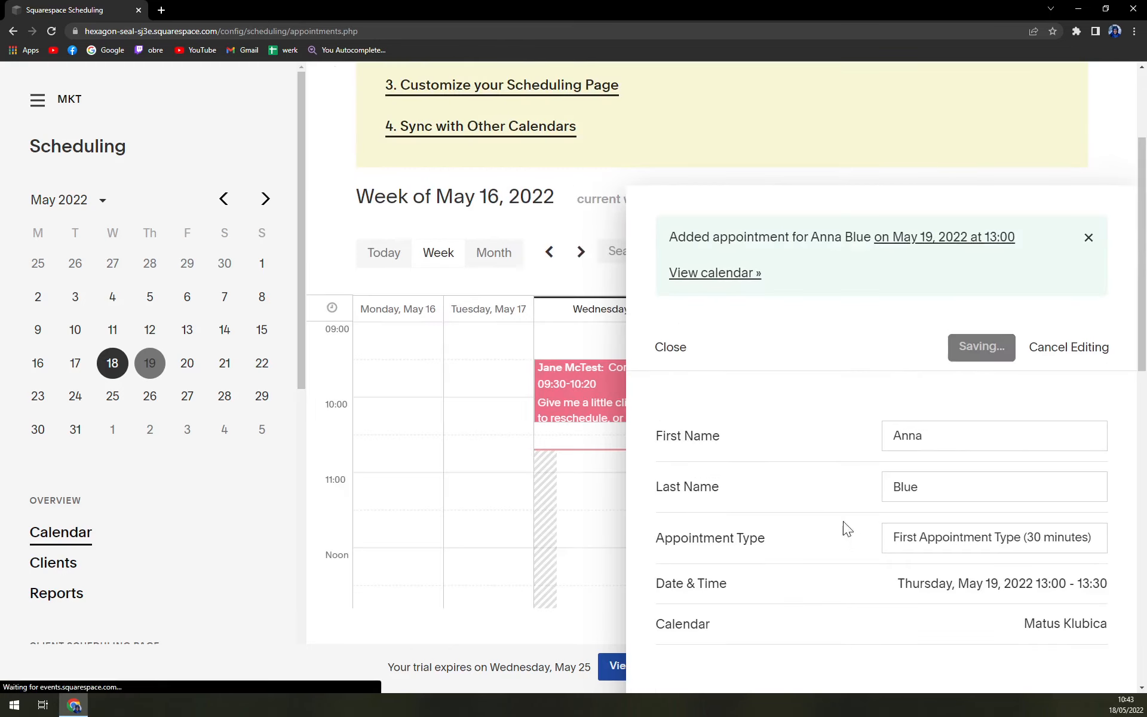
click(1089, 415)
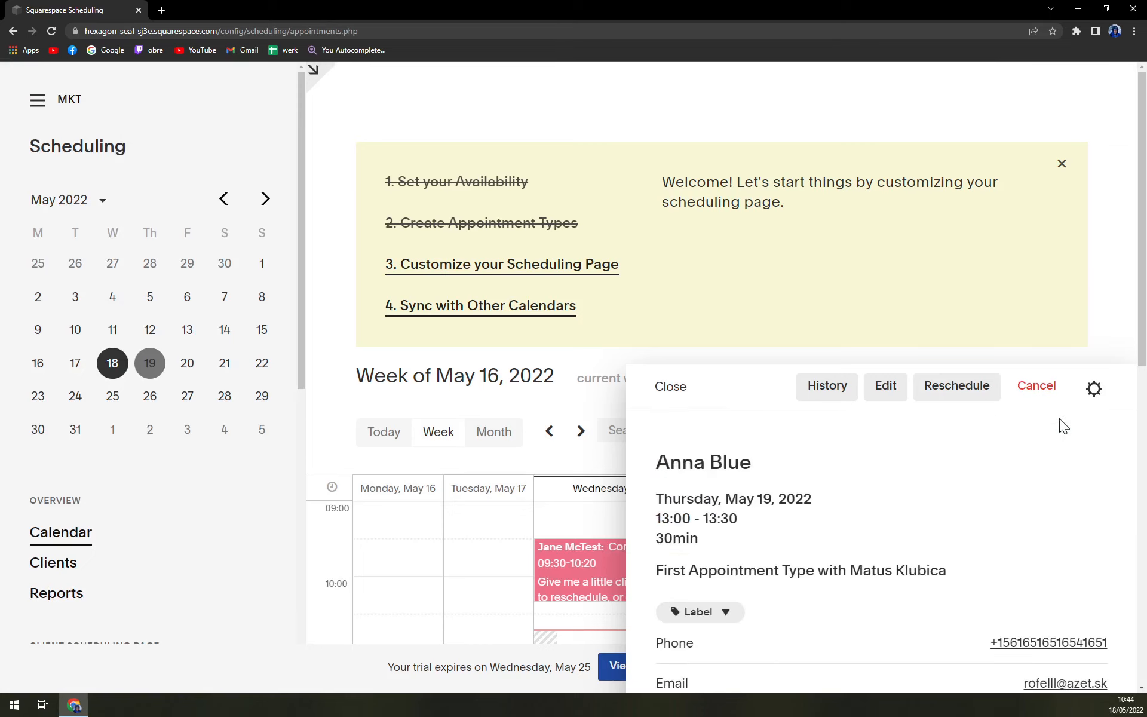
click(705, 388)
scroll(899, 364, down, 5)
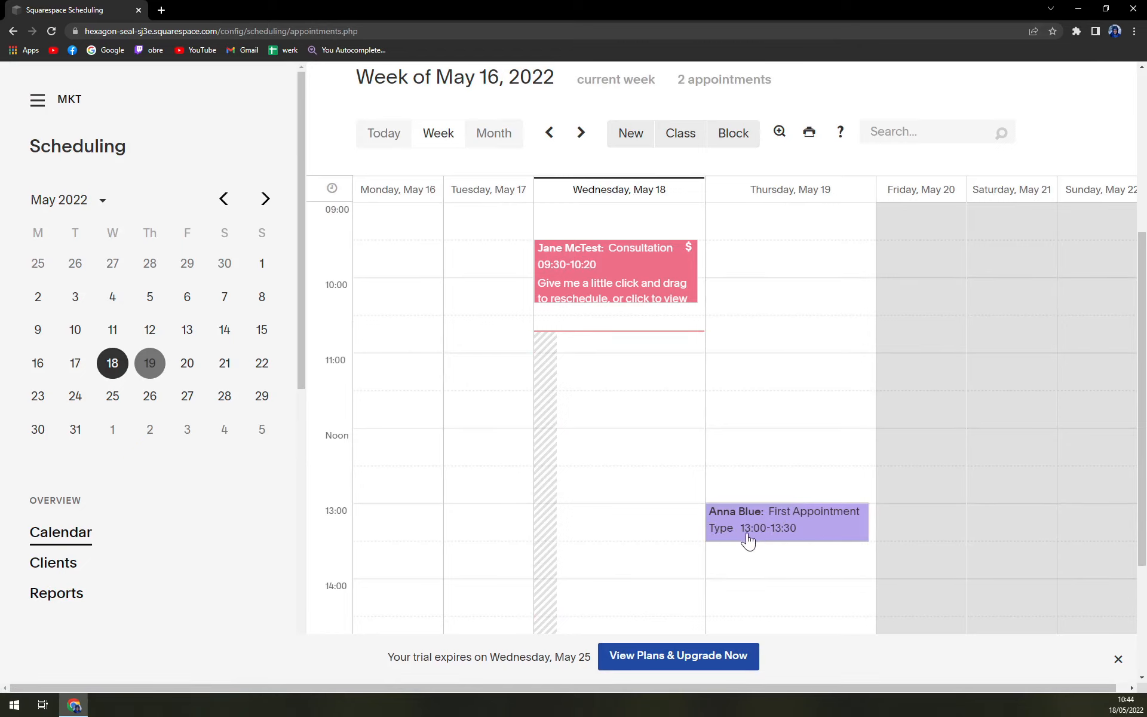
Edit the May 19 appointment, keep the 30-minute First Appointment Type, and close the editor
click(775, 537)
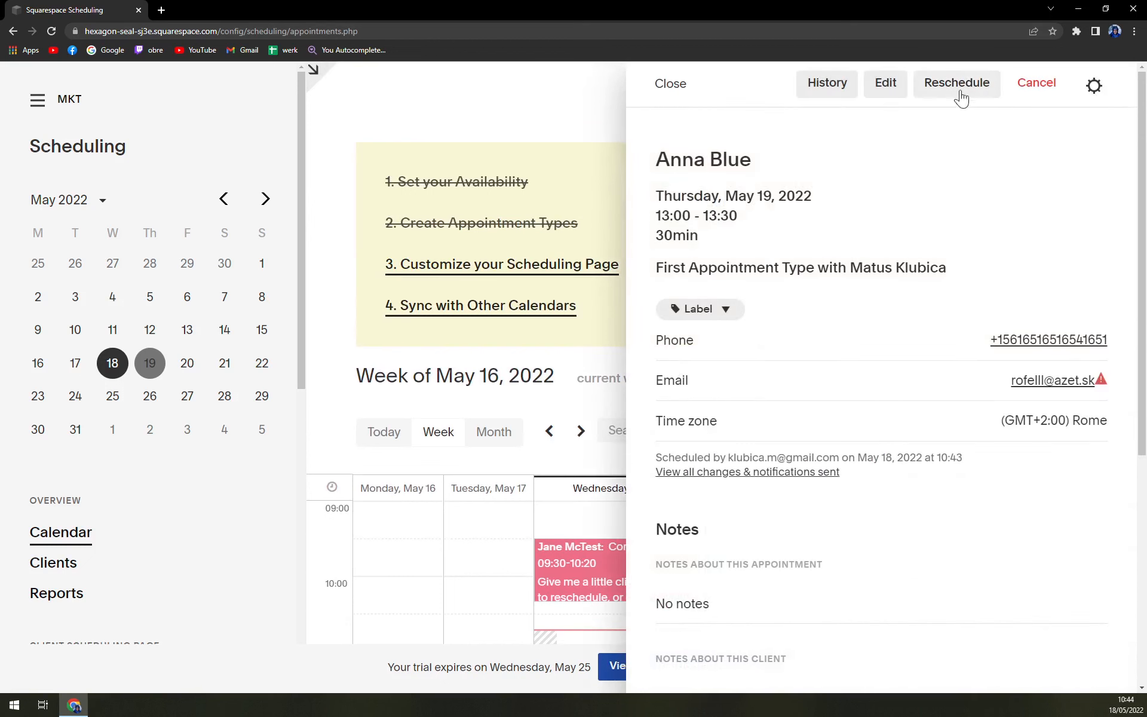
click(874, 93)
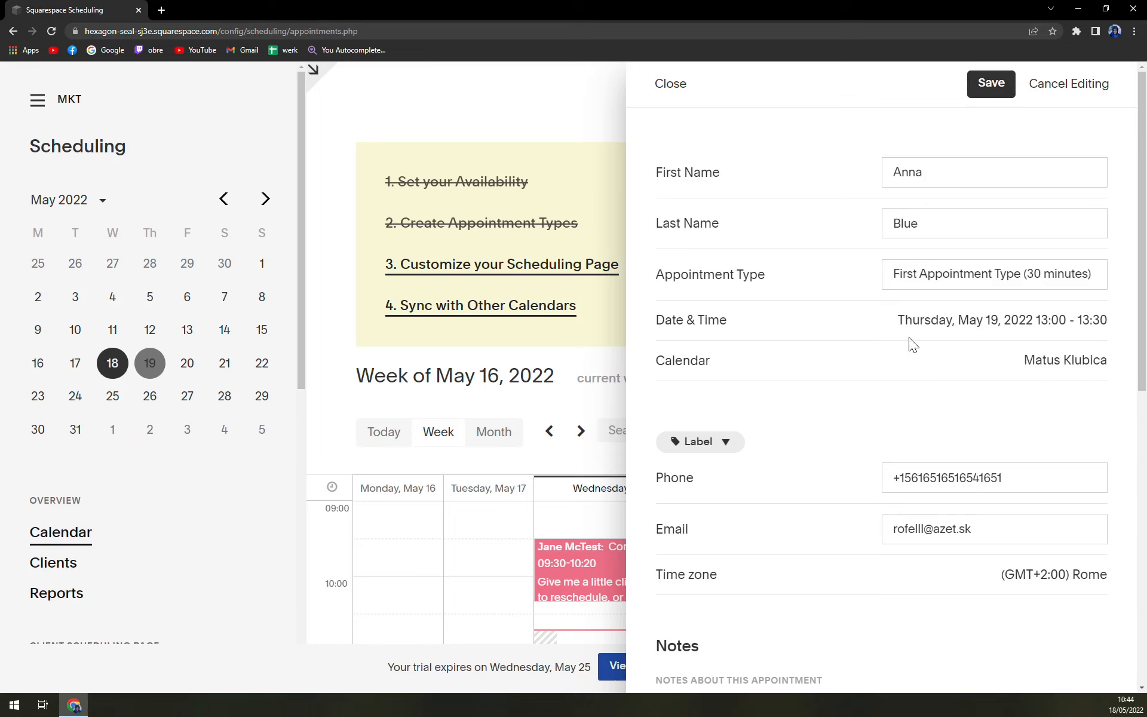
click(1023, 279)
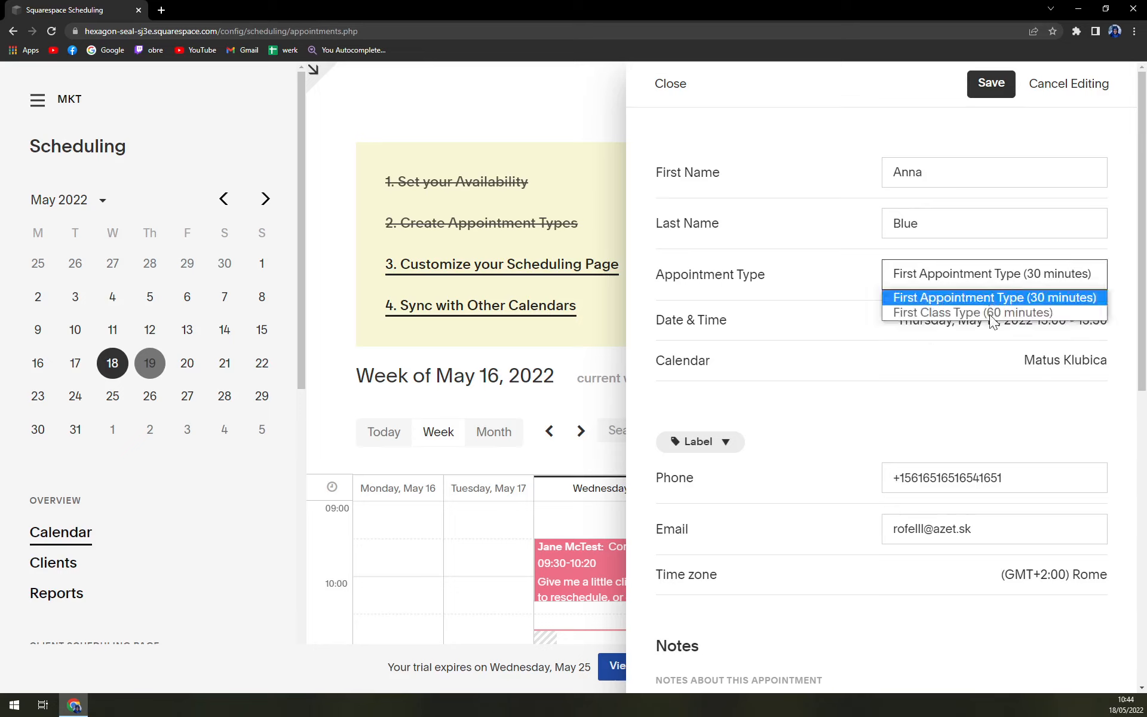
click(975, 297)
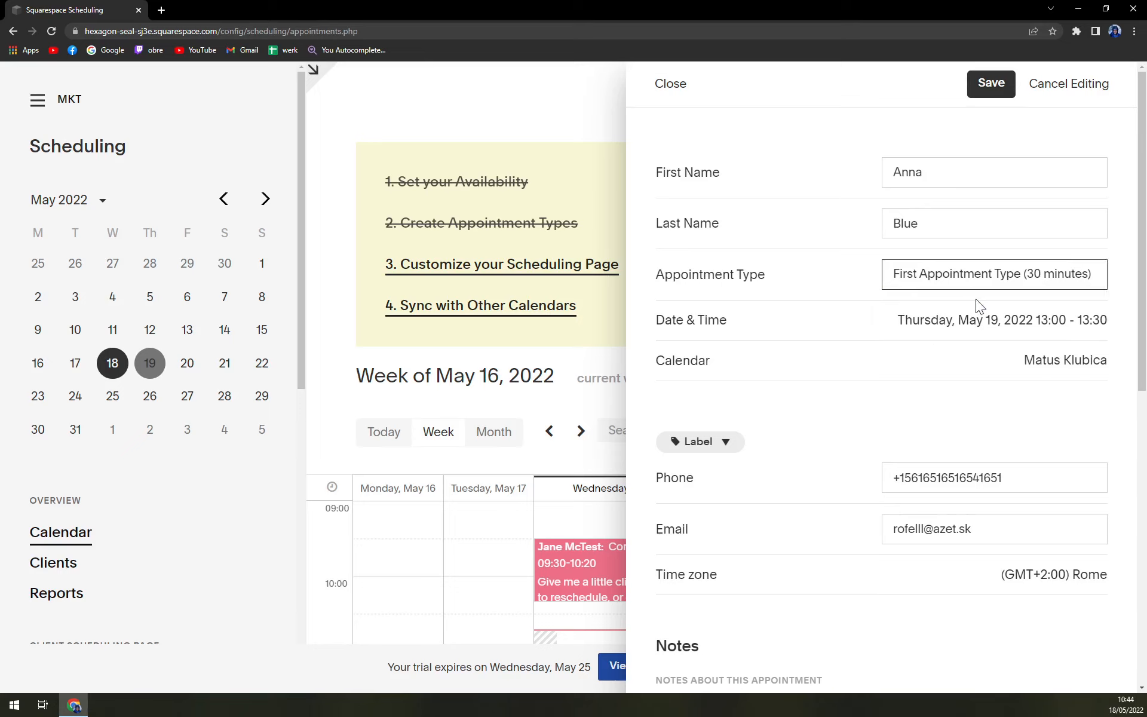
scroll(870, 430, down, 5)
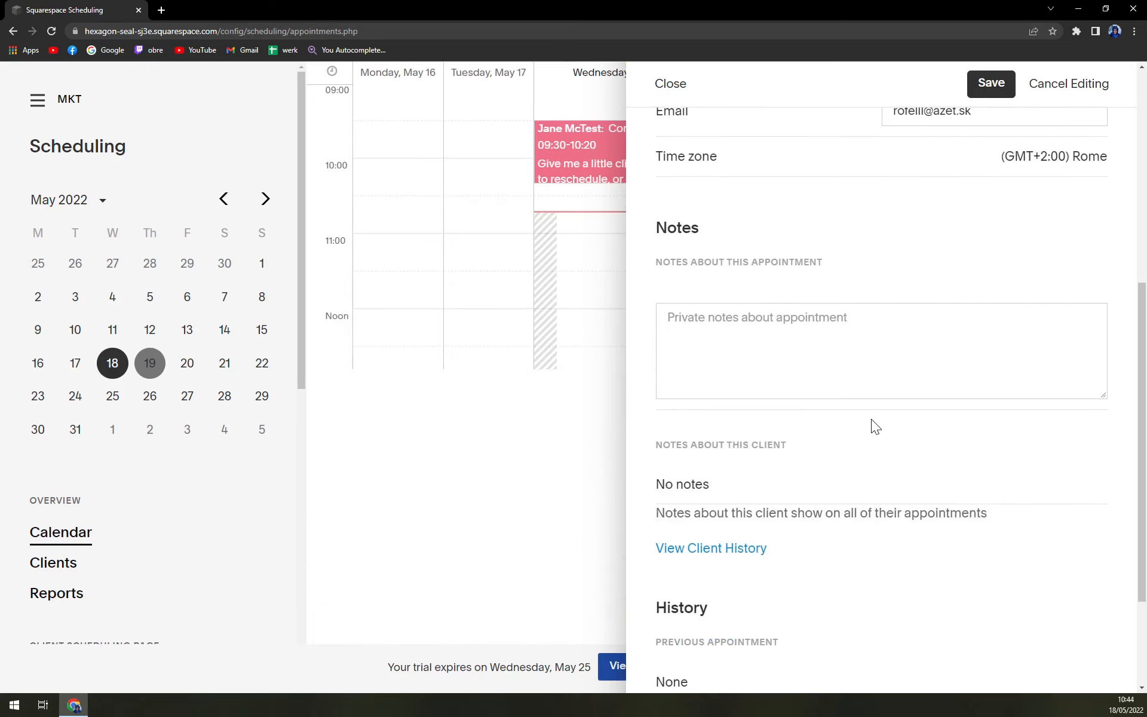
scroll(871, 418, up, 2)
scroll(871, 418, up, 5)
click(670, 84)
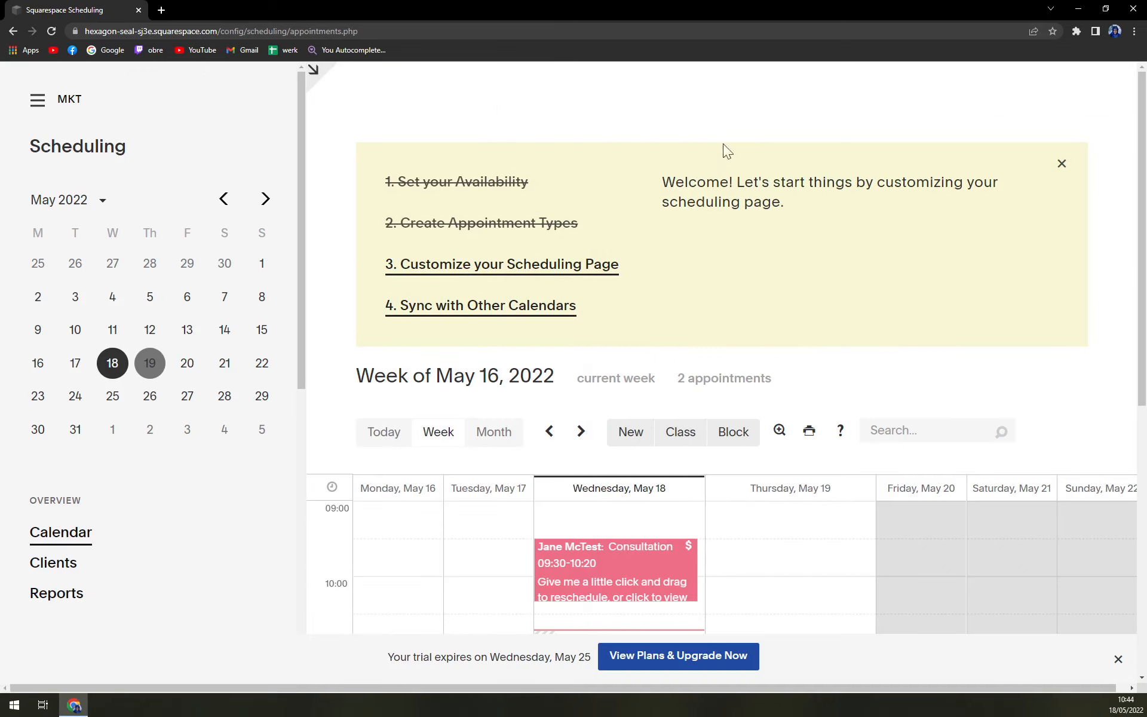
Reopen the 13:00 appointment on May 19 to review it, then close it
scroll(851, 416, down, 5)
click(823, 453)
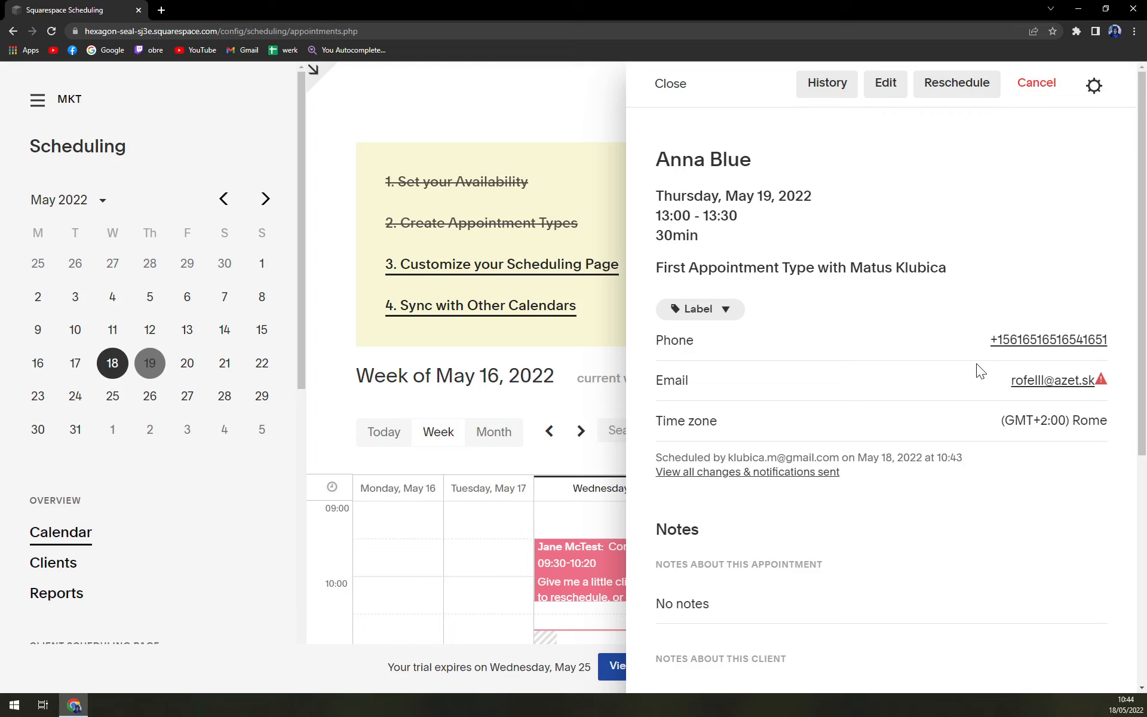
scroll(977, 363, down, 5)
scroll(953, 334, up, 5)
click(673, 103)
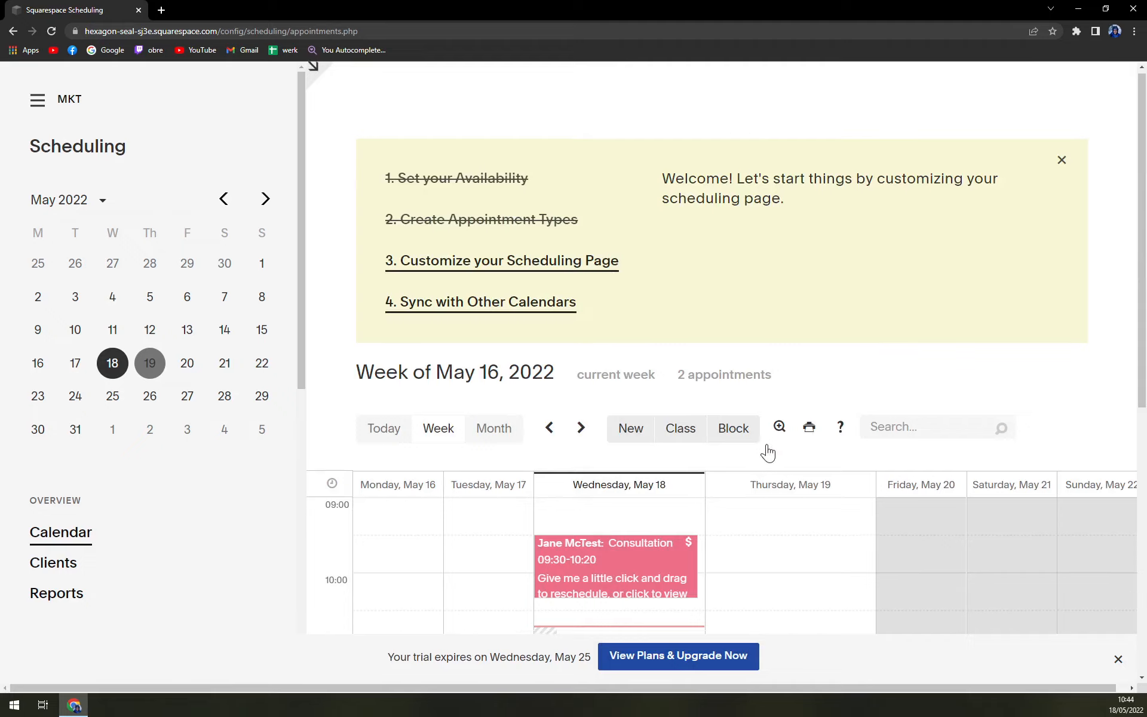
Switch the calendar to the May 2022 month view
scroll(747, 358, down, 6)
scroll(657, 239, up, 2)
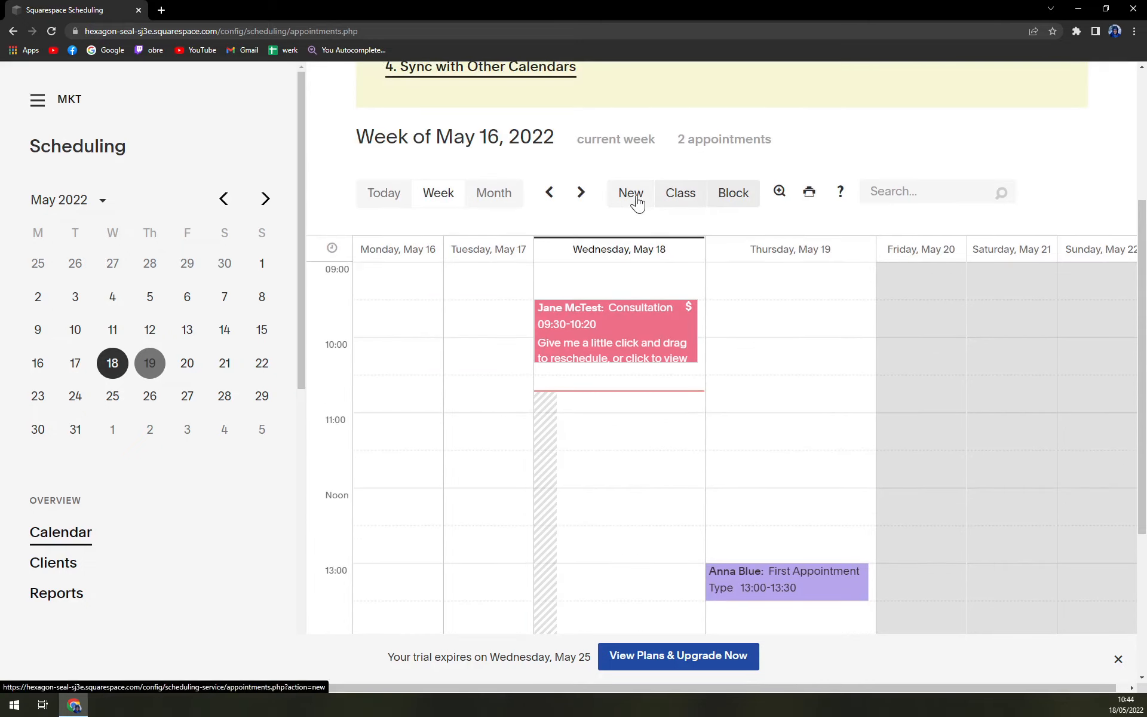
click(495, 194)
scroll(705, 406, down, 2)
scroll(625, 385, up, 2)
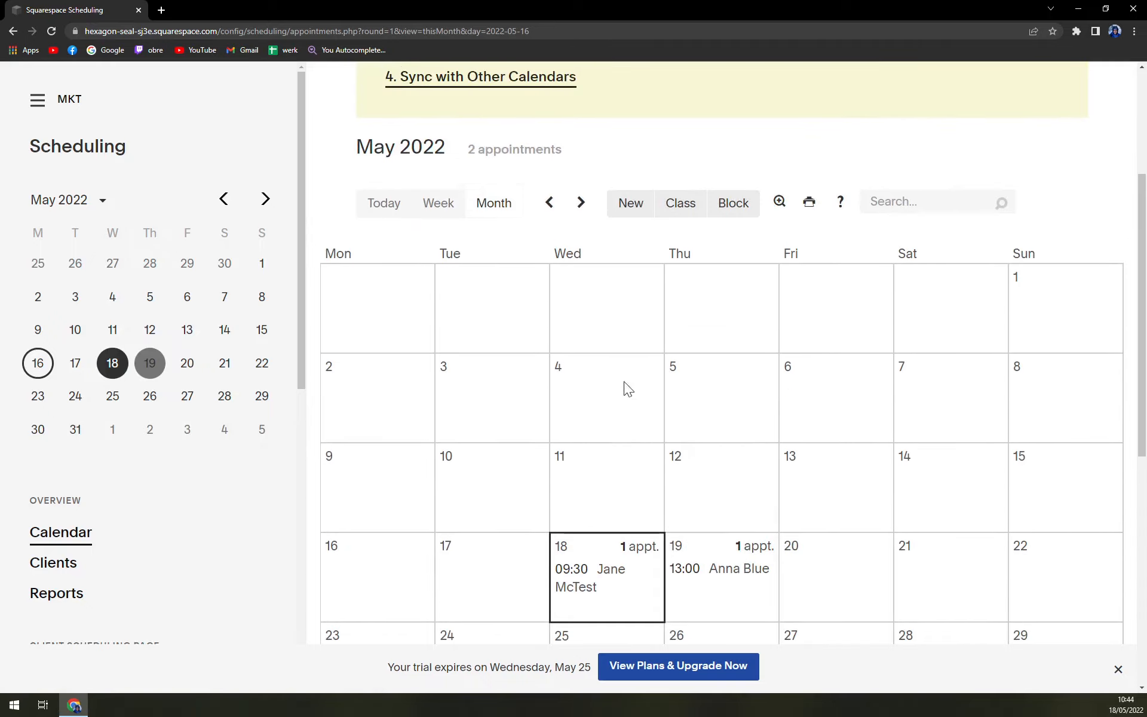
scroll(690, 412, down, 2)
scroll(777, 466, down, 5)
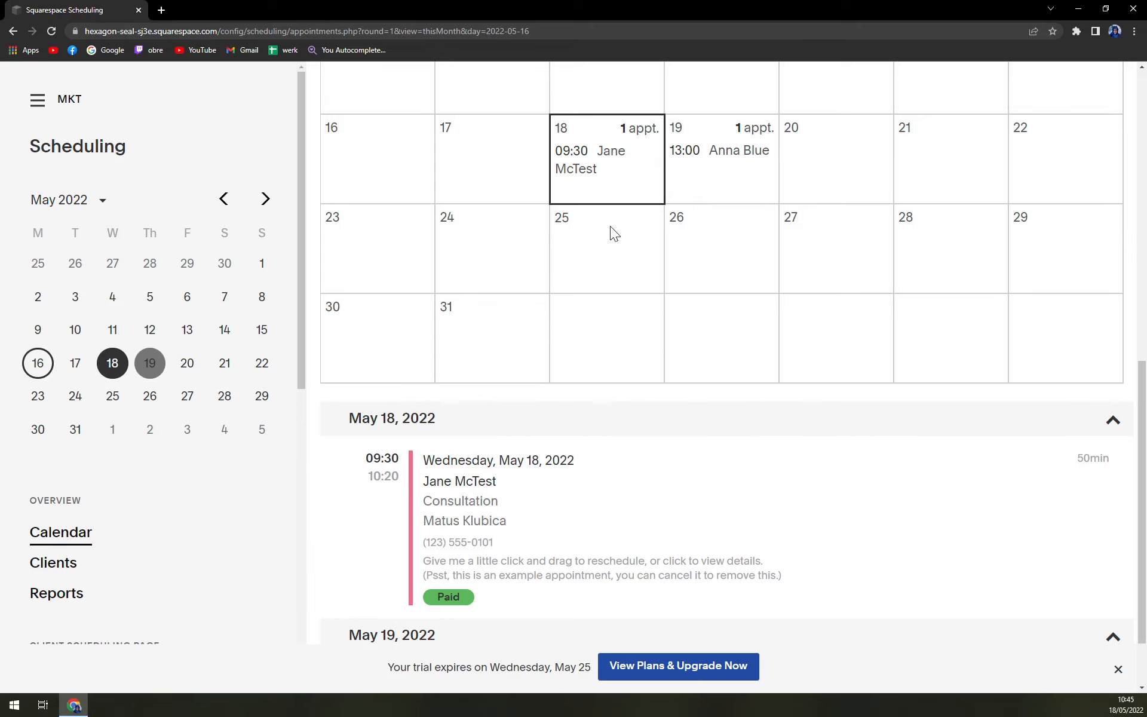
scroll(611, 227, up, 8)
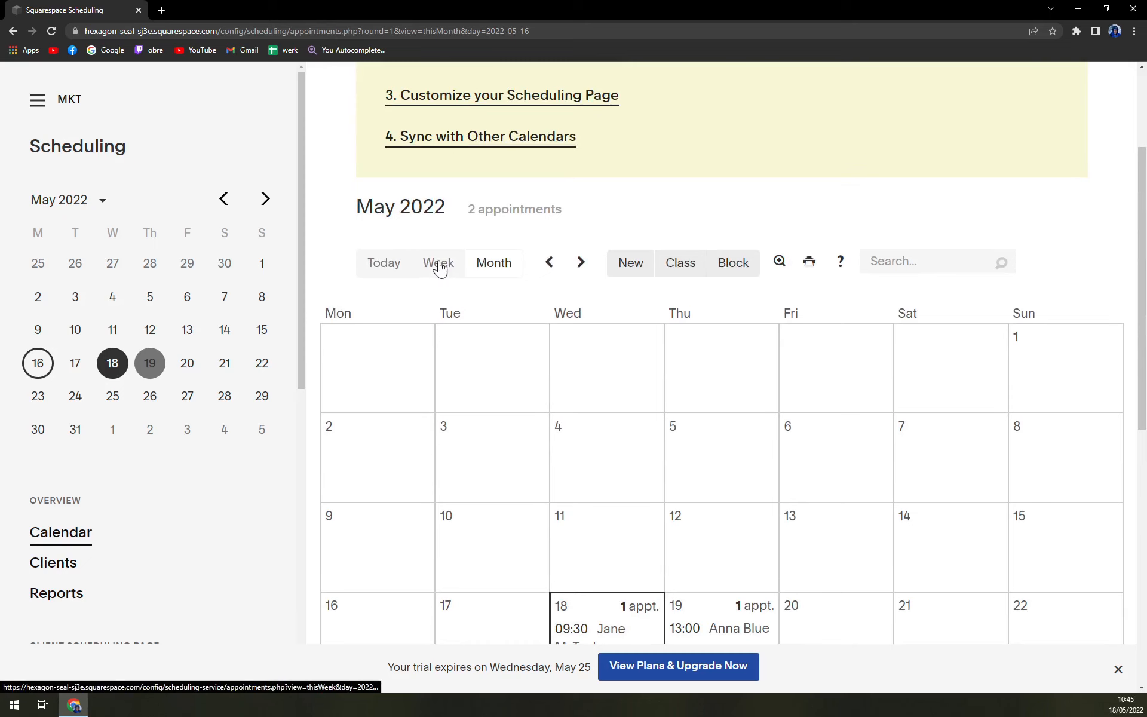
Toggle Week and Month views, step to June and back to May, and leave zoom unchanged
click(439, 264)
click(505, 265)
click(583, 265)
click(550, 265)
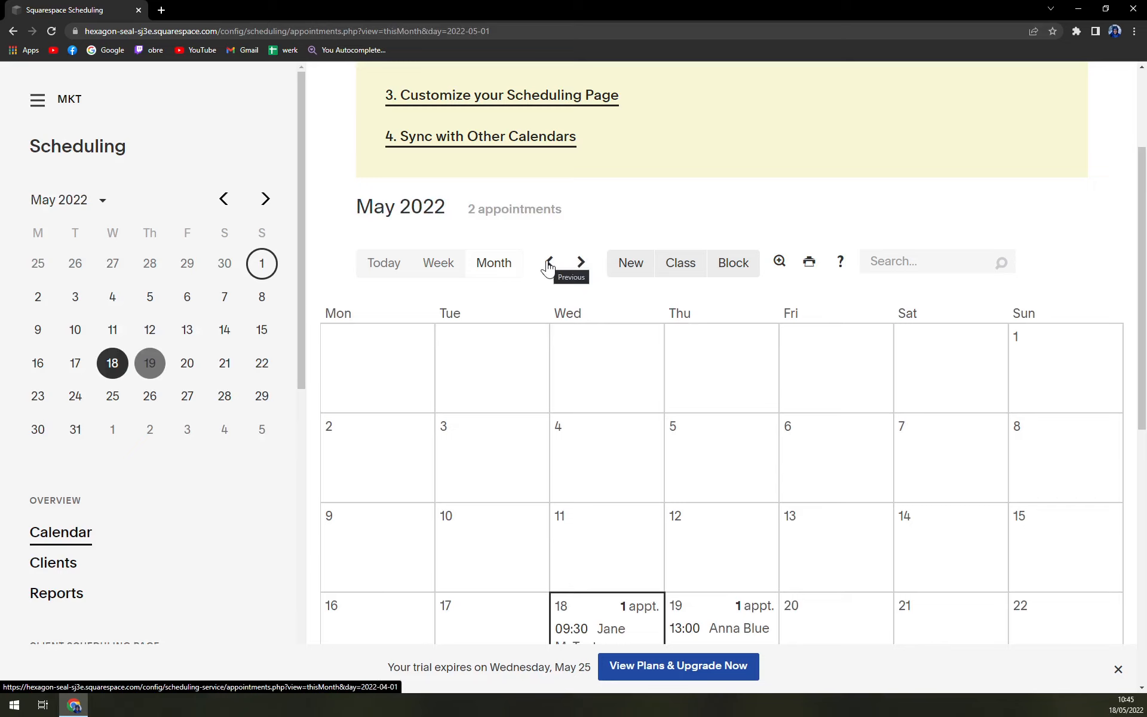
scroll(693, 310, down, 4)
scroll(723, 340, up, 6)
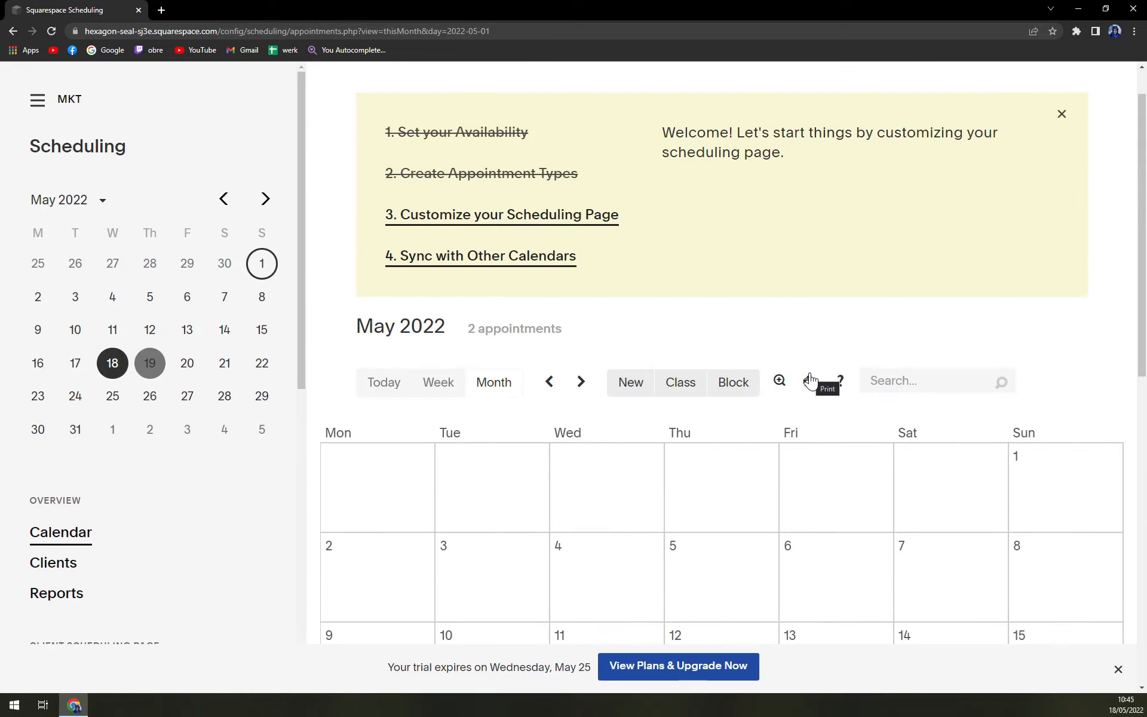
click(777, 383)
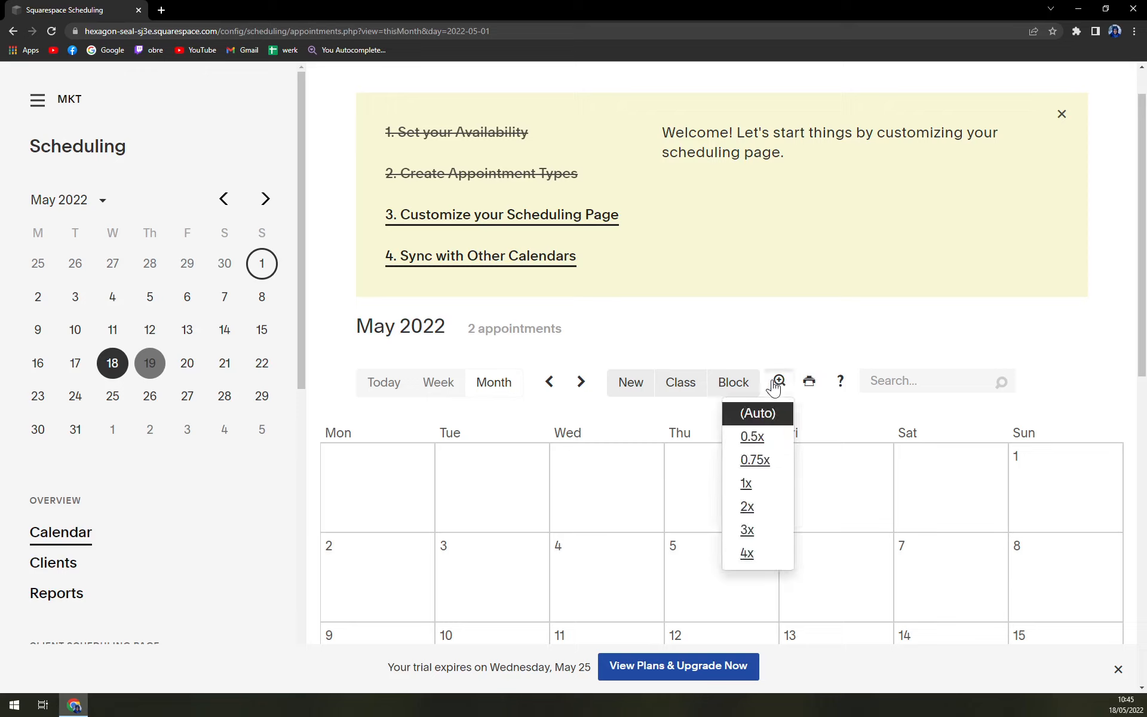
click(782, 340)
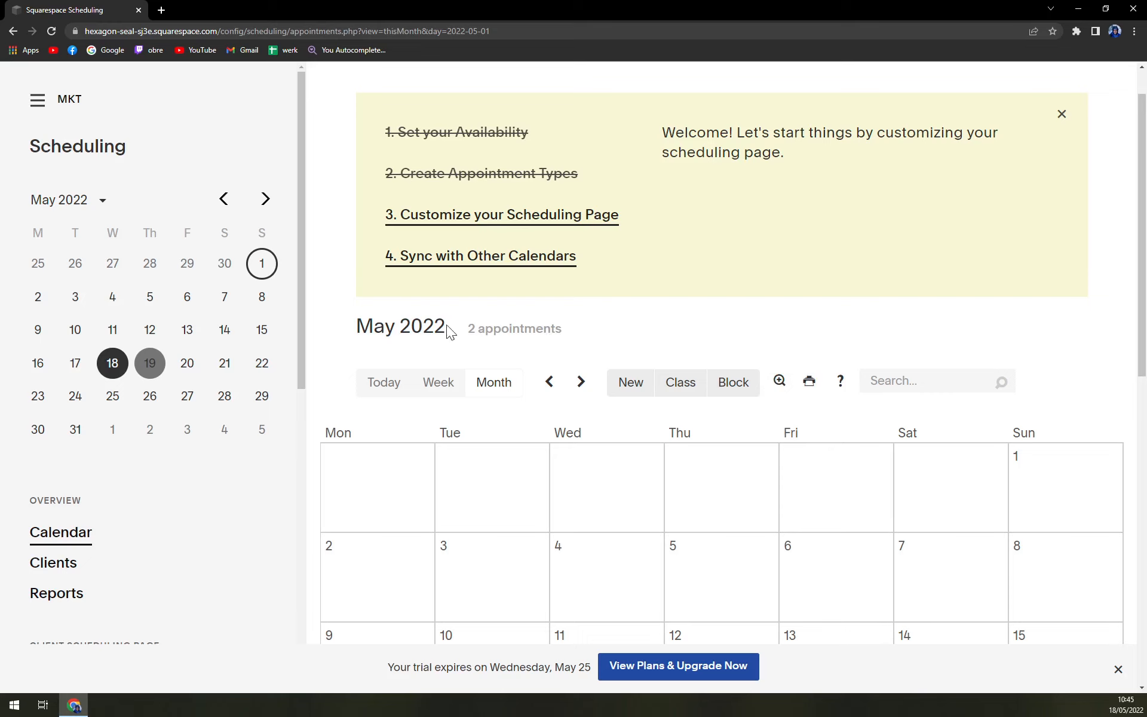
scroll(78, 382, down, 5)
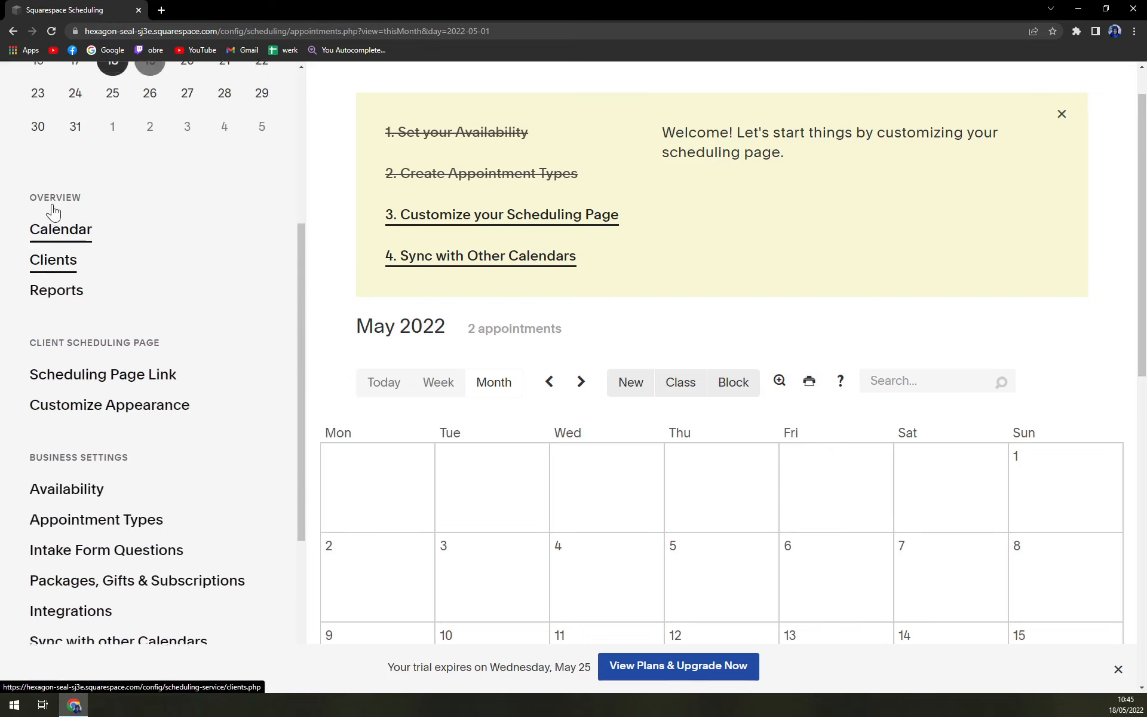
scroll(52, 209, up, 7)
click(49, 112)
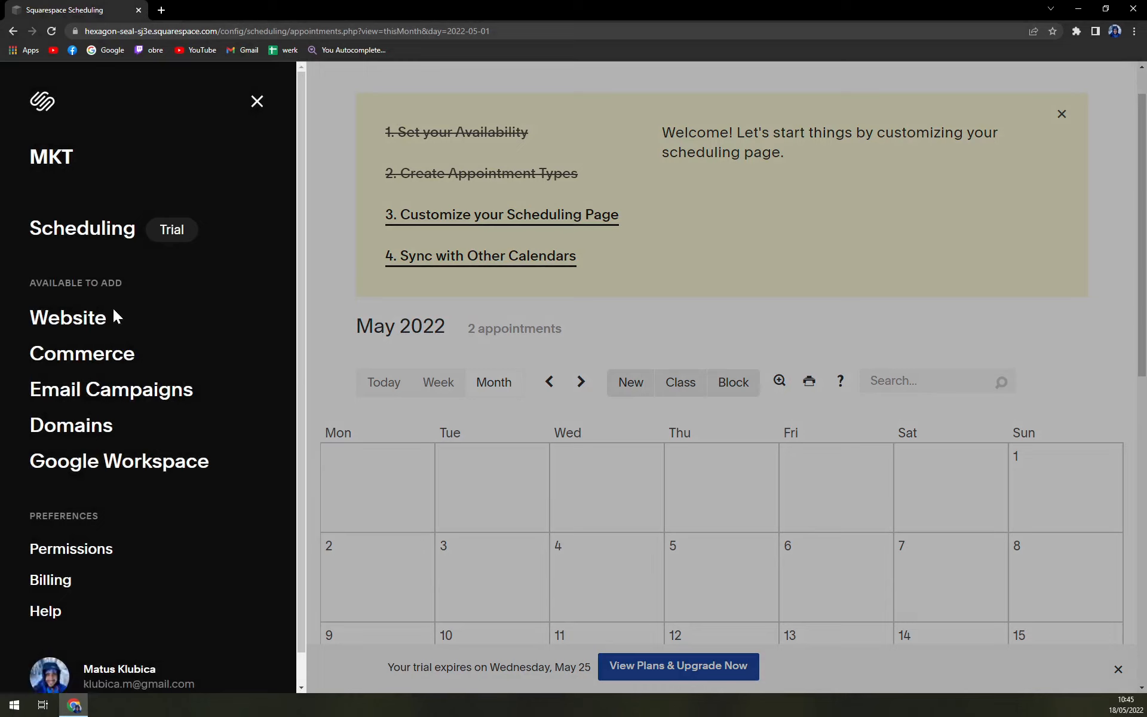
mouse_move(83, 230)
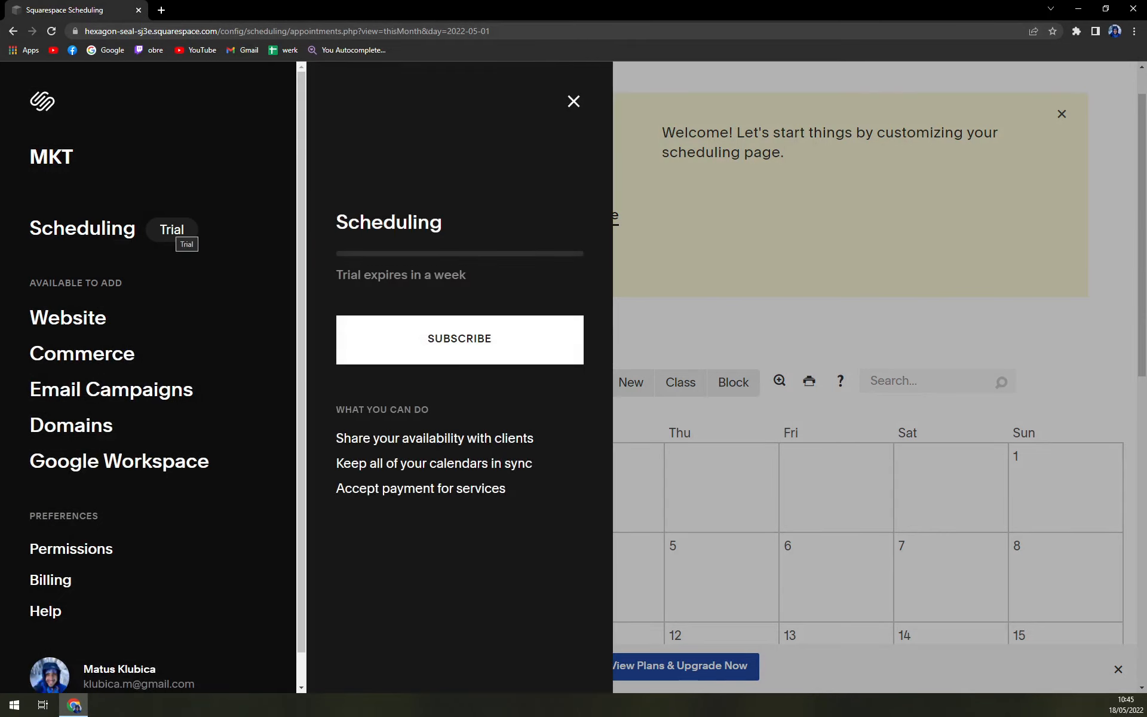
click(446, 340)
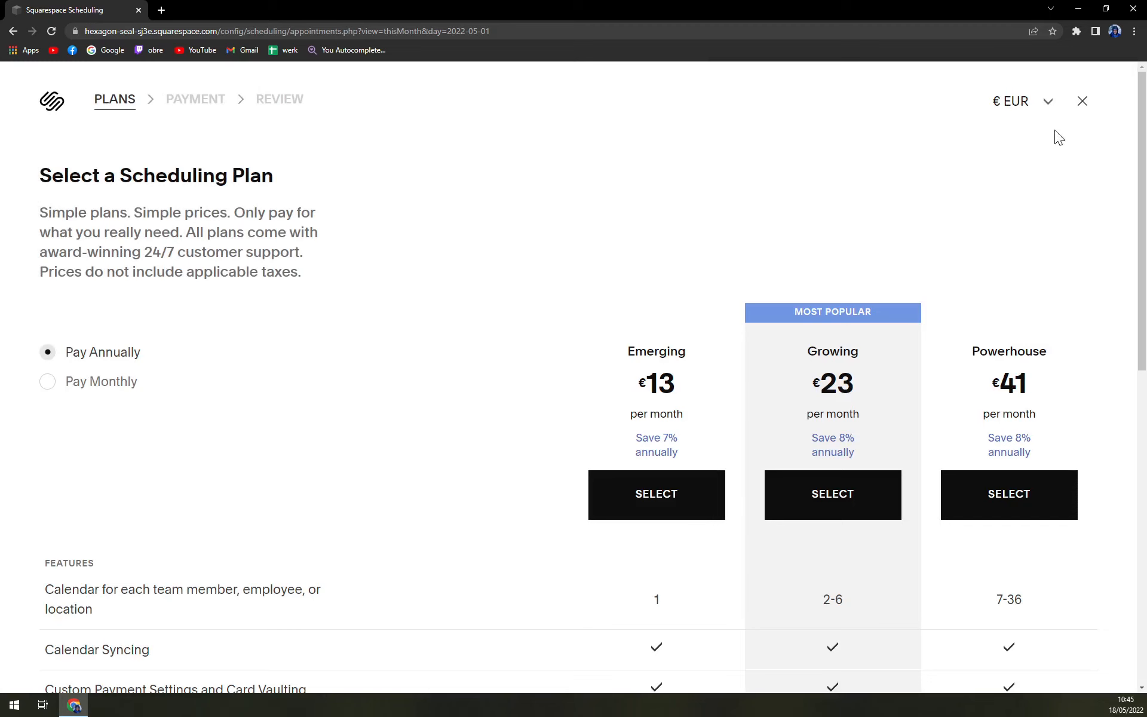
click(1082, 103)
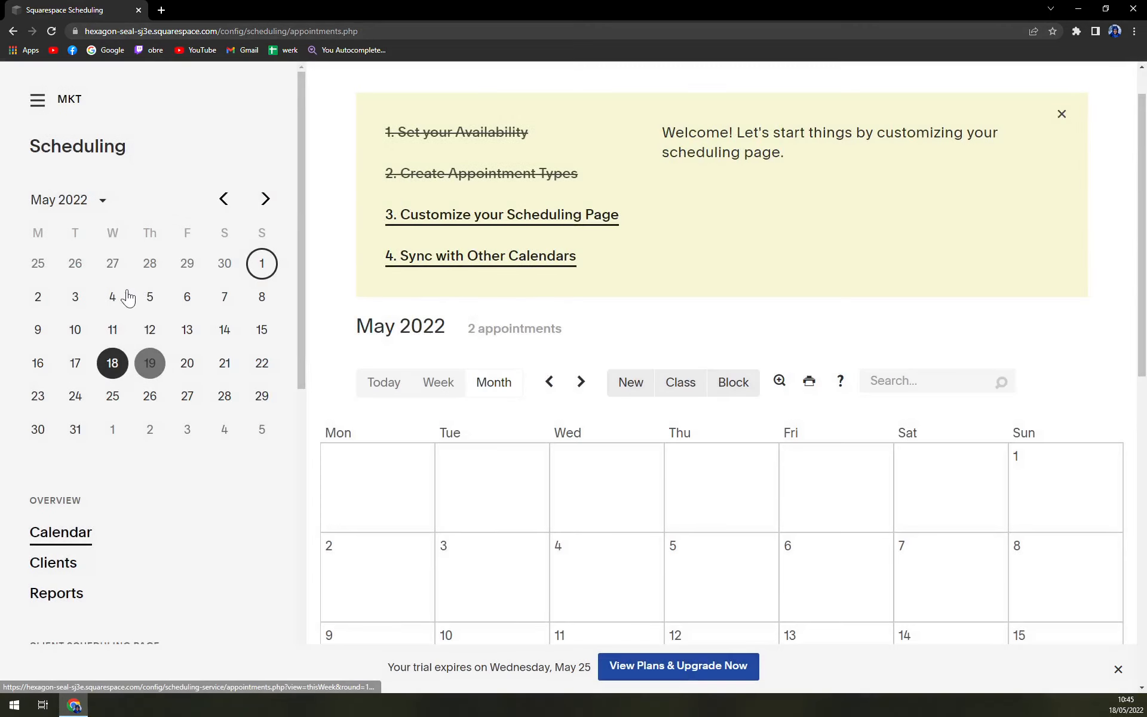
scroll(140, 521, down, 3)
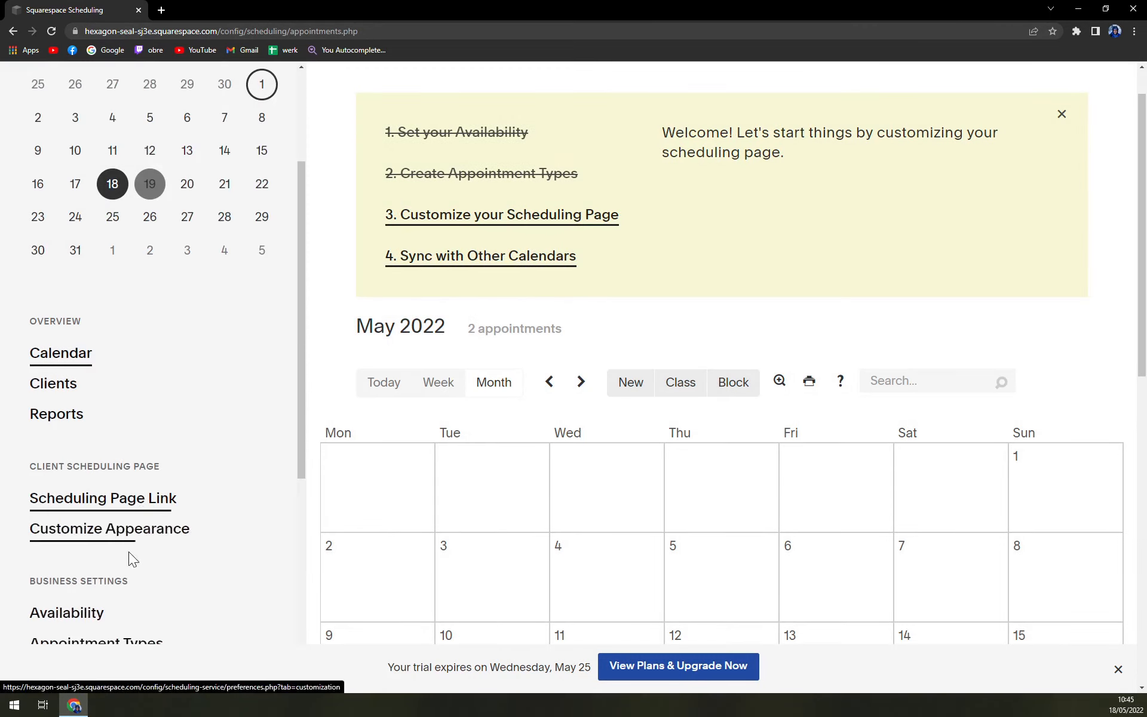
scroll(131, 553, down, 5)
scroll(121, 543, down, 2)
scroll(156, 546, up, 7)
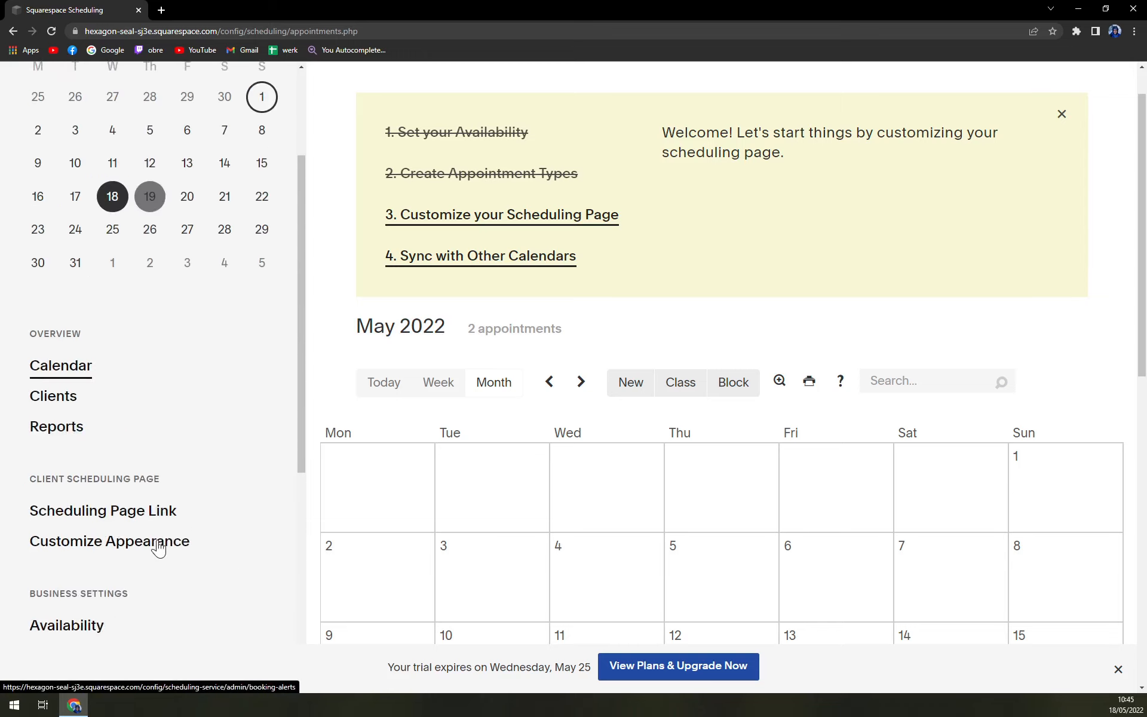
scroll(147, 520, down, 4)
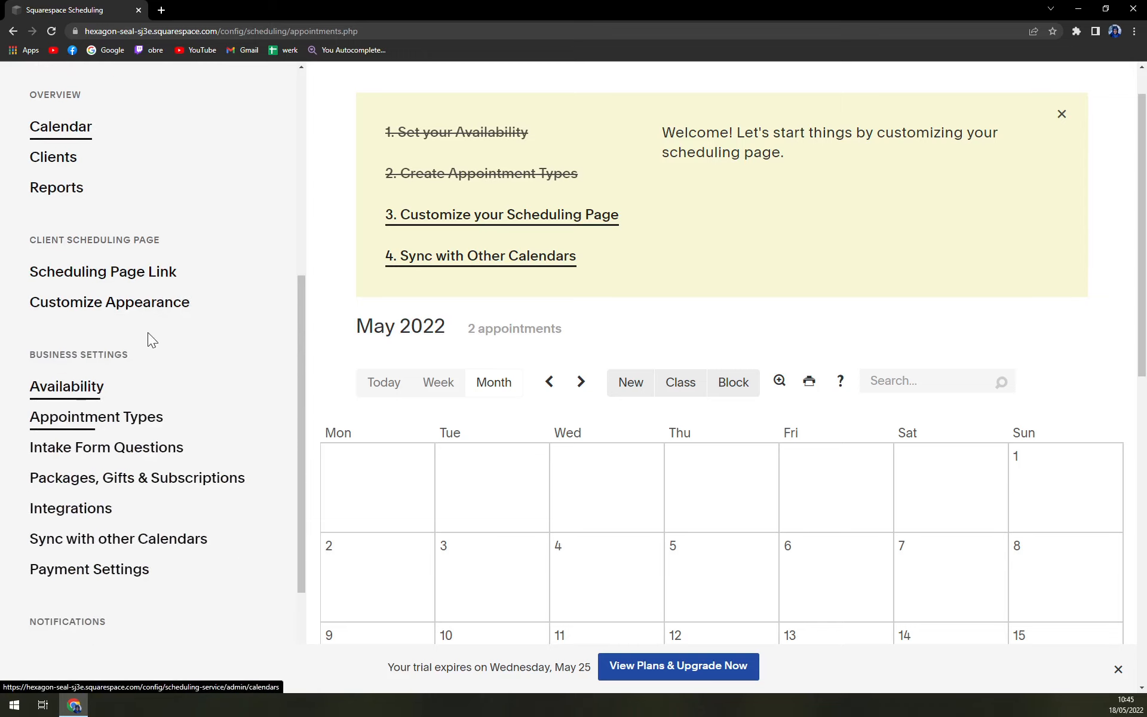
scroll(210, 565, up, 7)
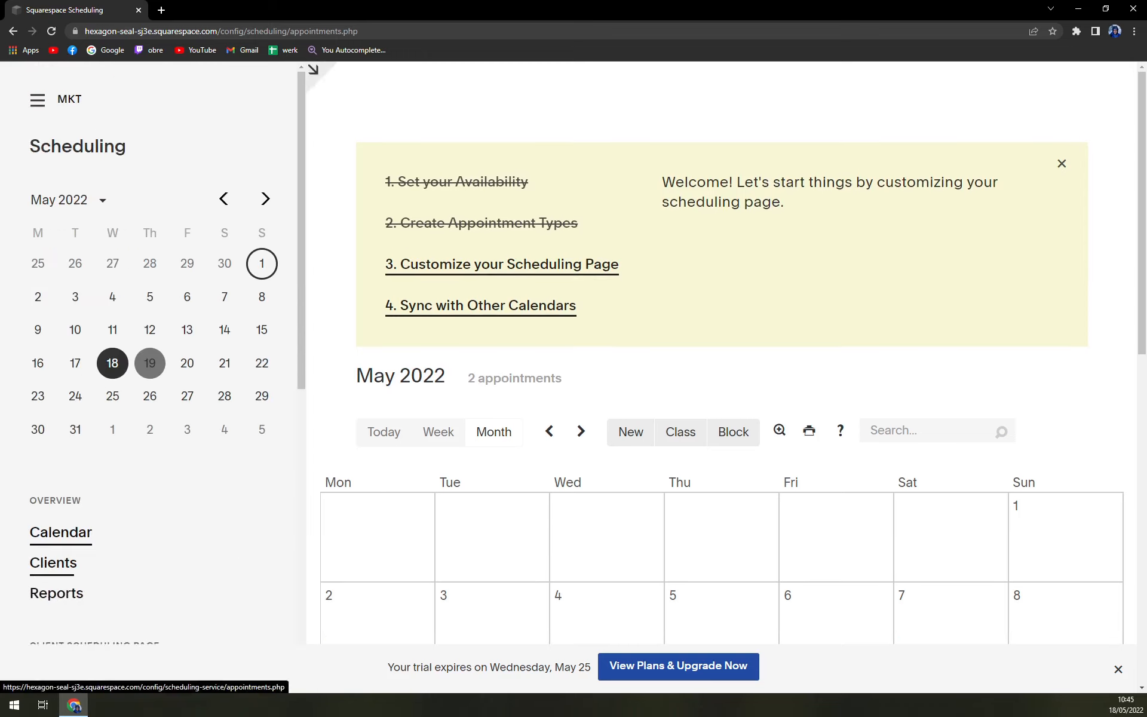